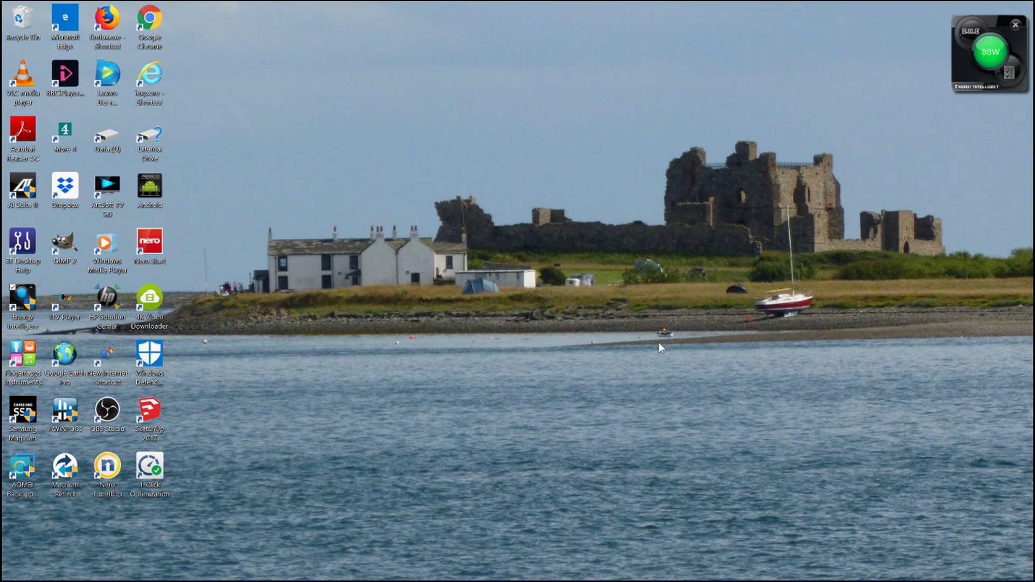
Expand the ASUS Energy Intelligent widget to its full panel and switch it from green to blue mode
left_click(968, 32)
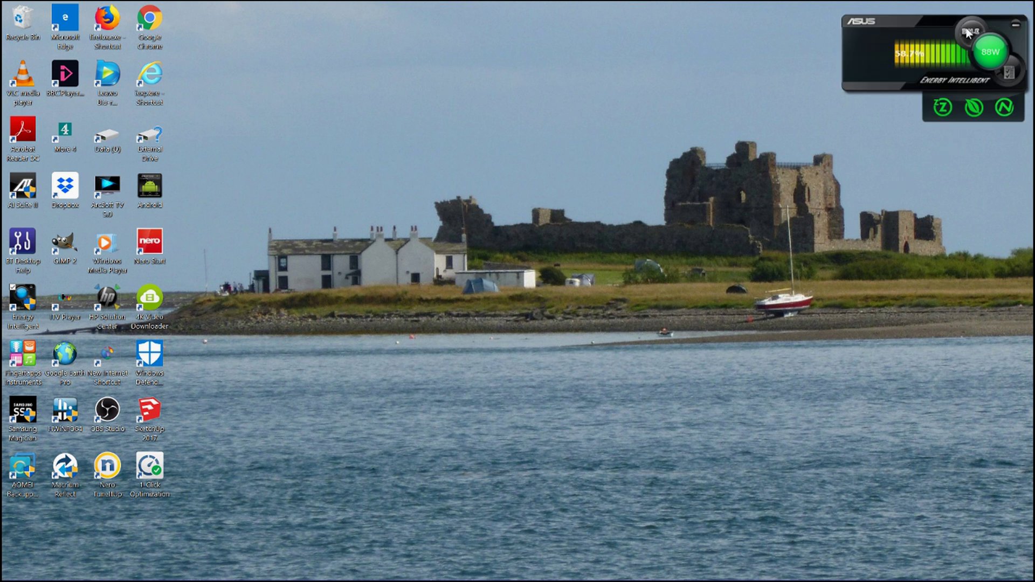
left_click(1004, 109)
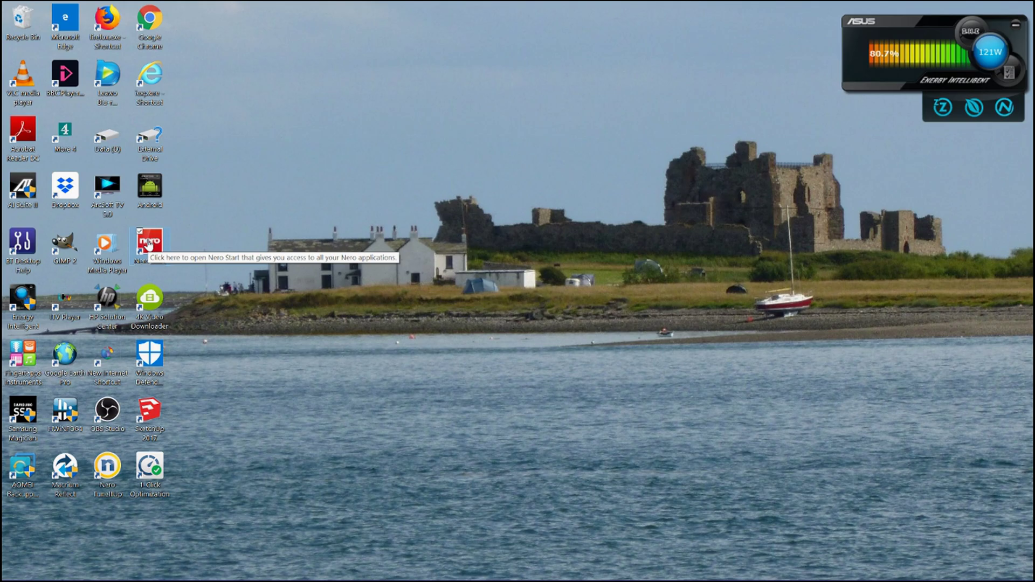
Launch Nero Platinum 2019 from the Nero Start desktop icon
double_click(148, 244)
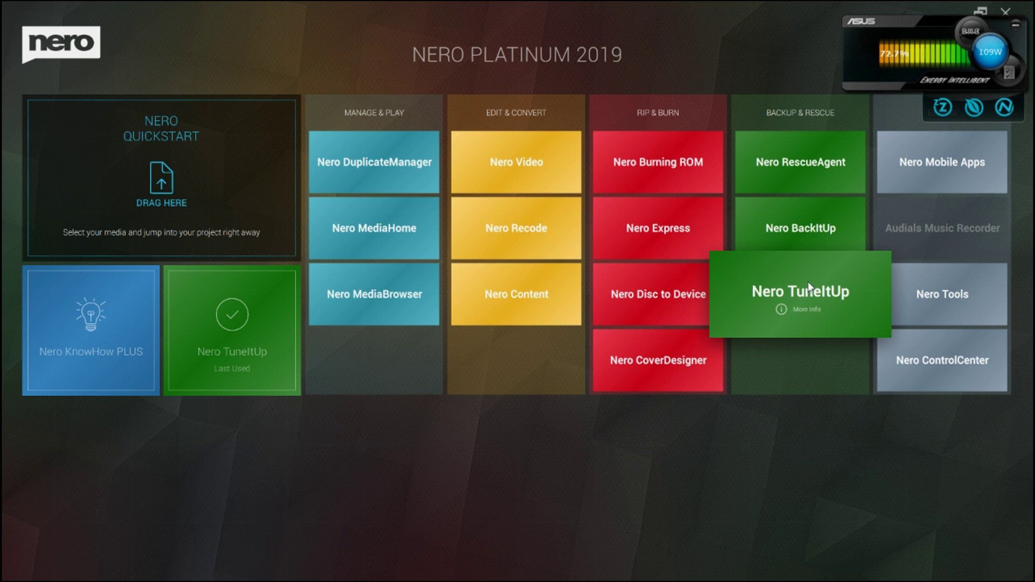
Launch Nero TuneItUp from the Backup & Rescue column to reach its Overview page
left_click(808, 286)
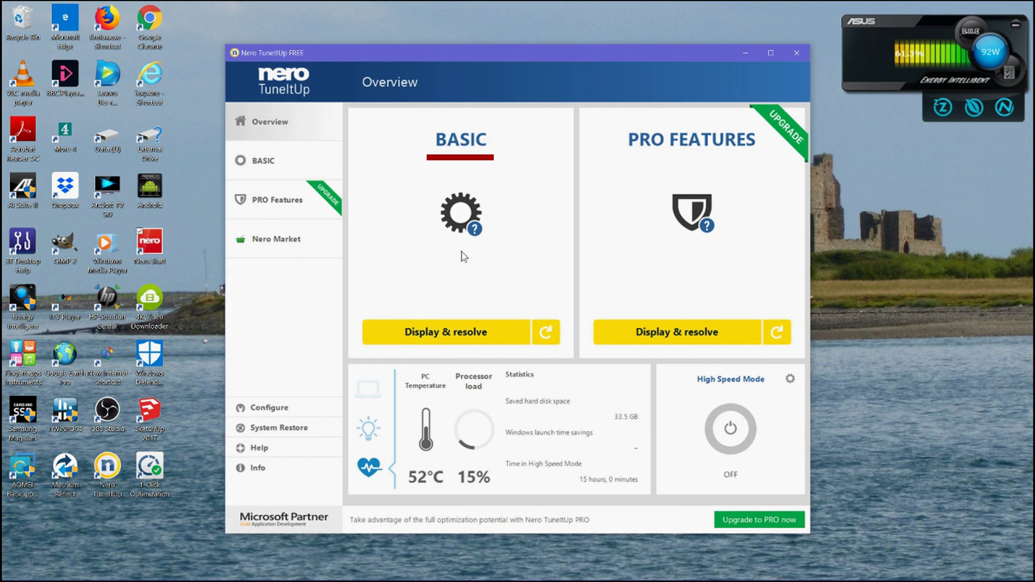
mouse_move(460, 225)
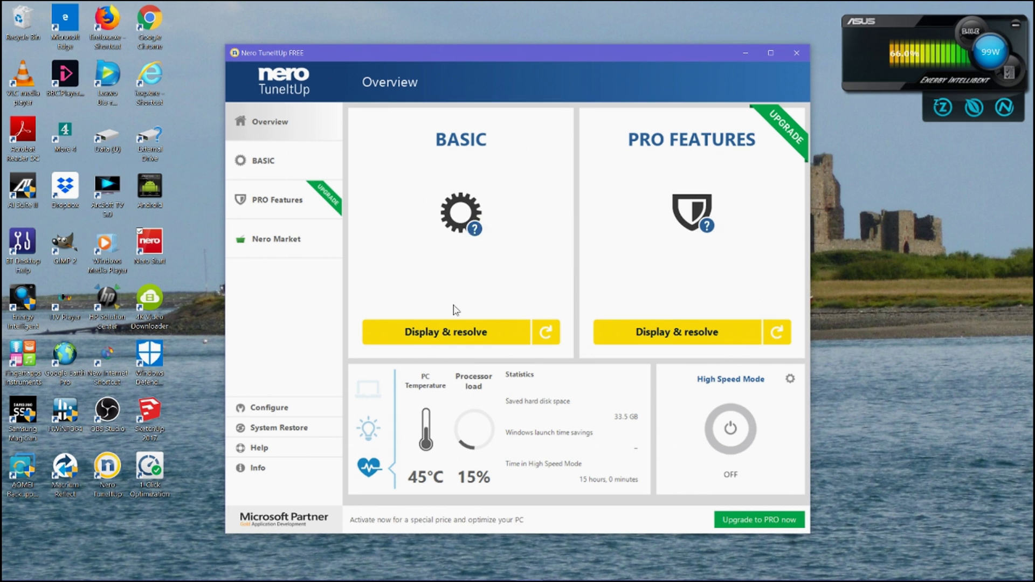
Run the BASIC check, finding 15.8 MB of unnecessary files and 12 internet history entries
left_click(456, 334)
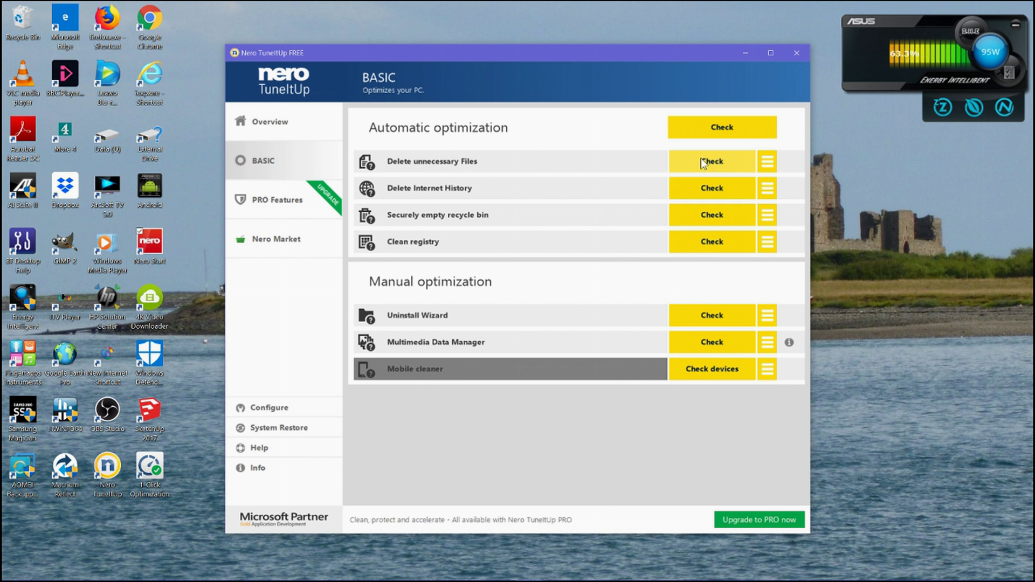
left_click(708, 137)
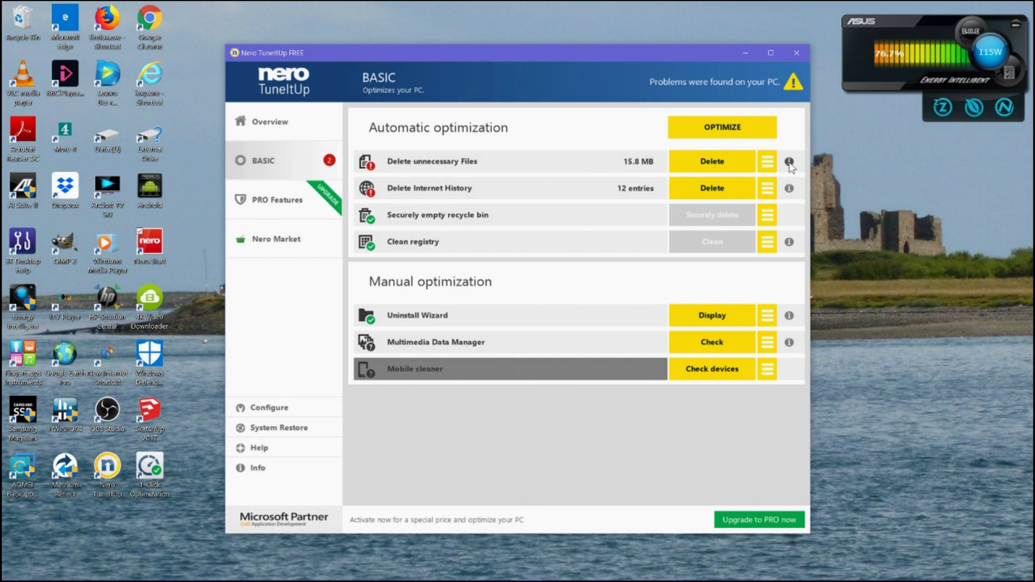
Delete the 400 unnecessary files (15.8 MB) and the browsers' internet history
left_click(790, 163)
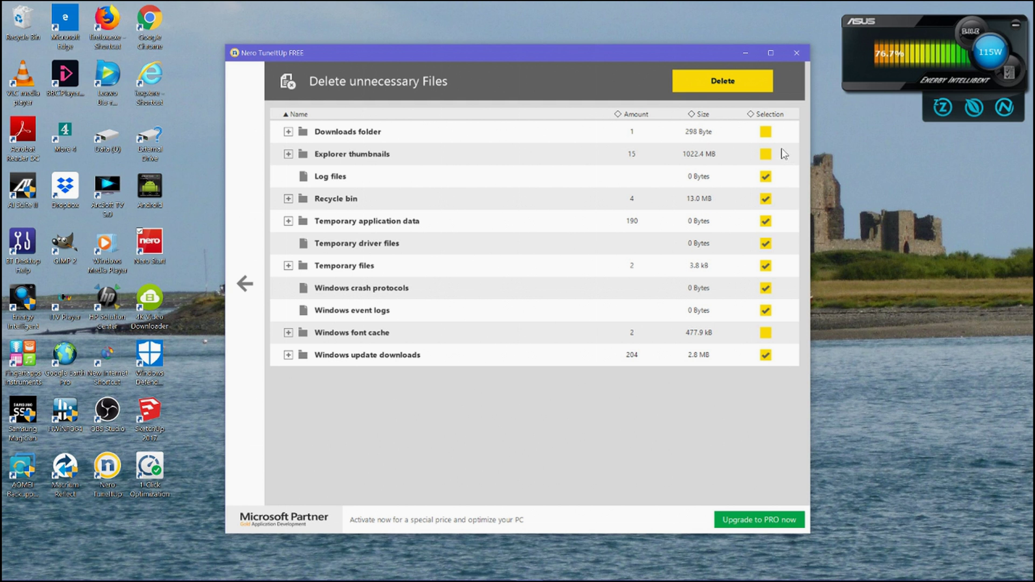
left_click(750, 84)
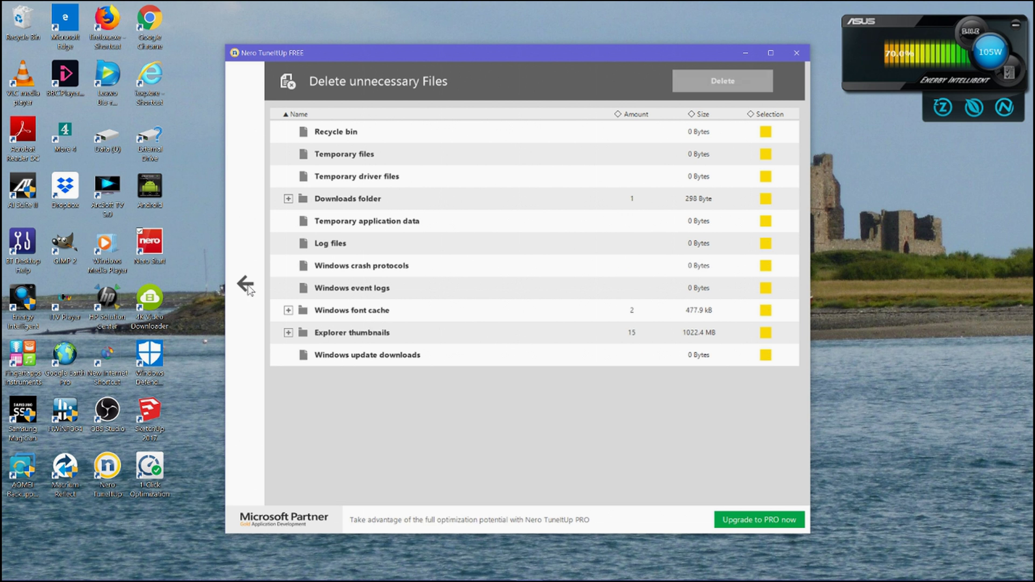
left_click(246, 284)
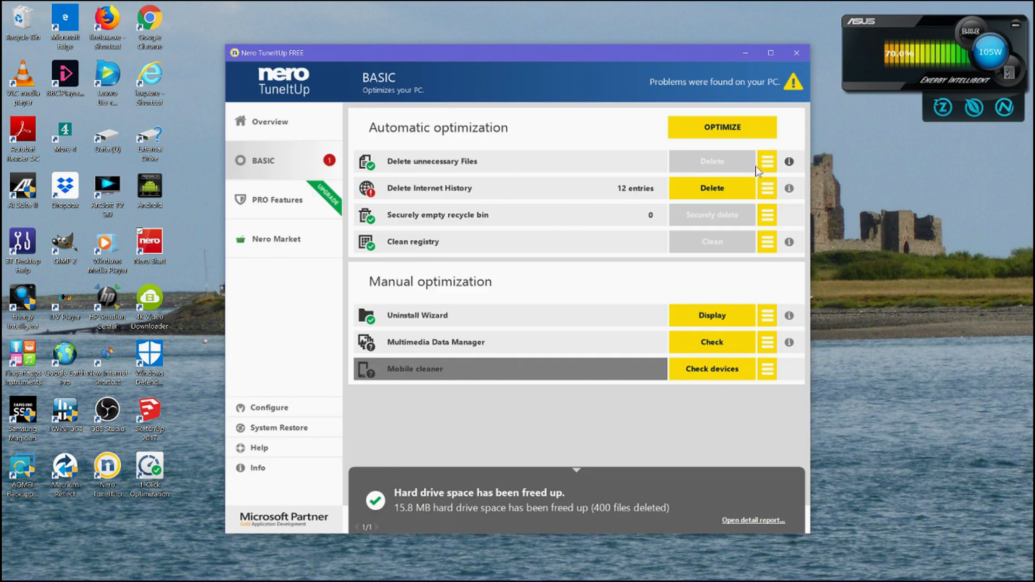
left_click(712, 187)
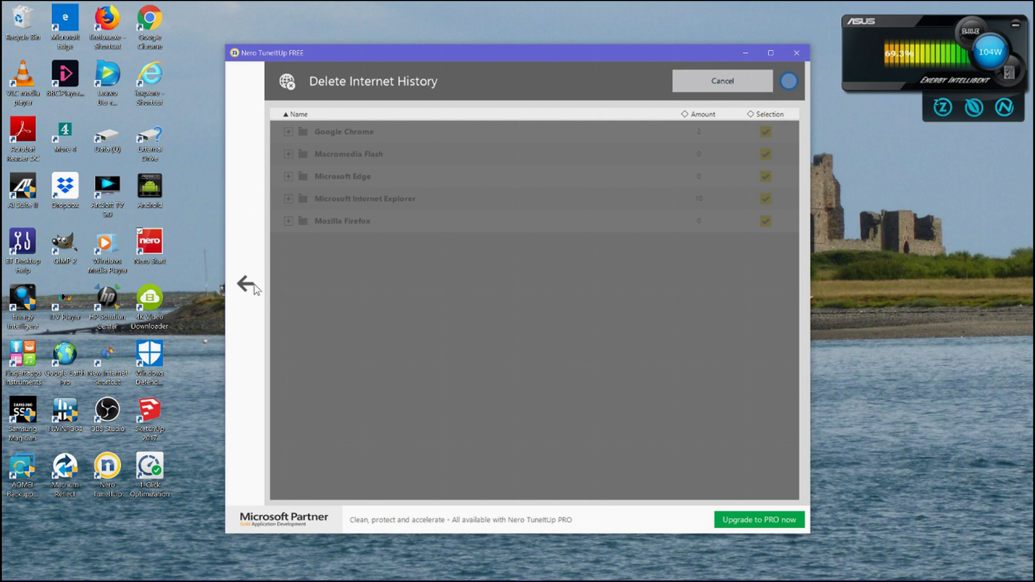
left_click(245, 285)
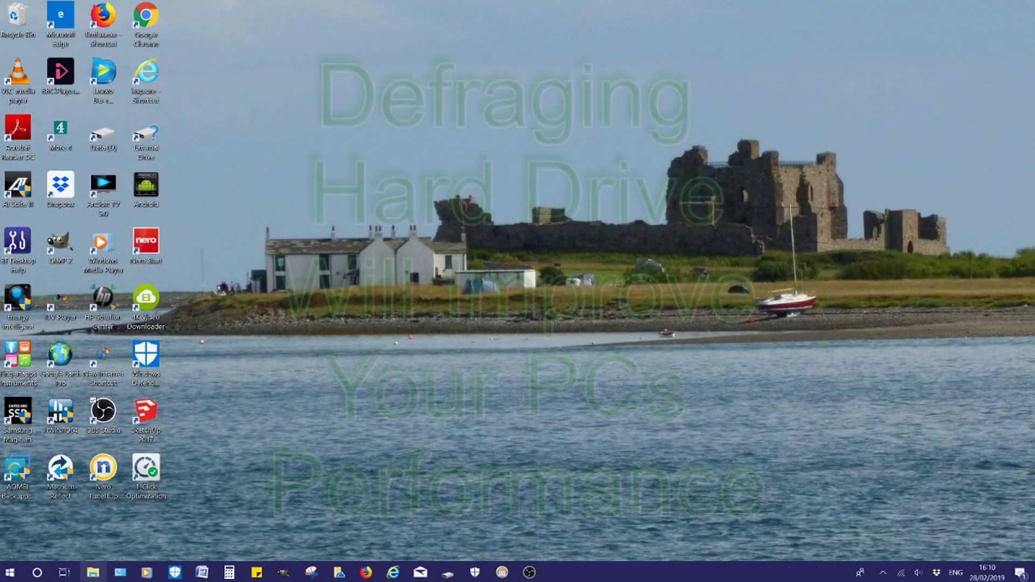
Open Optimize Drives from the Tools tab of the Windows (C:) drive's Properties in File Explorer
left_click(93, 573)
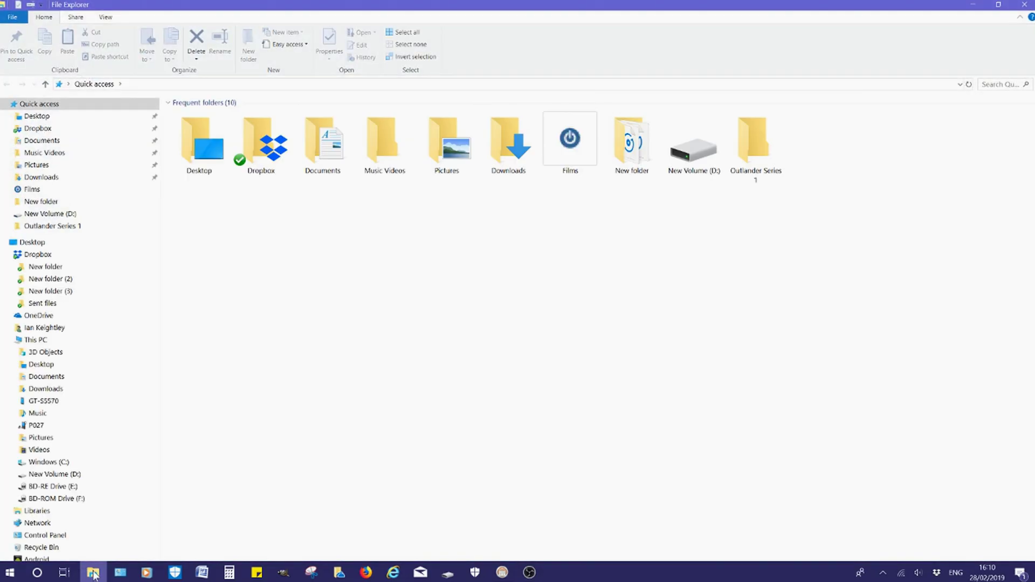
left_click(54, 463)
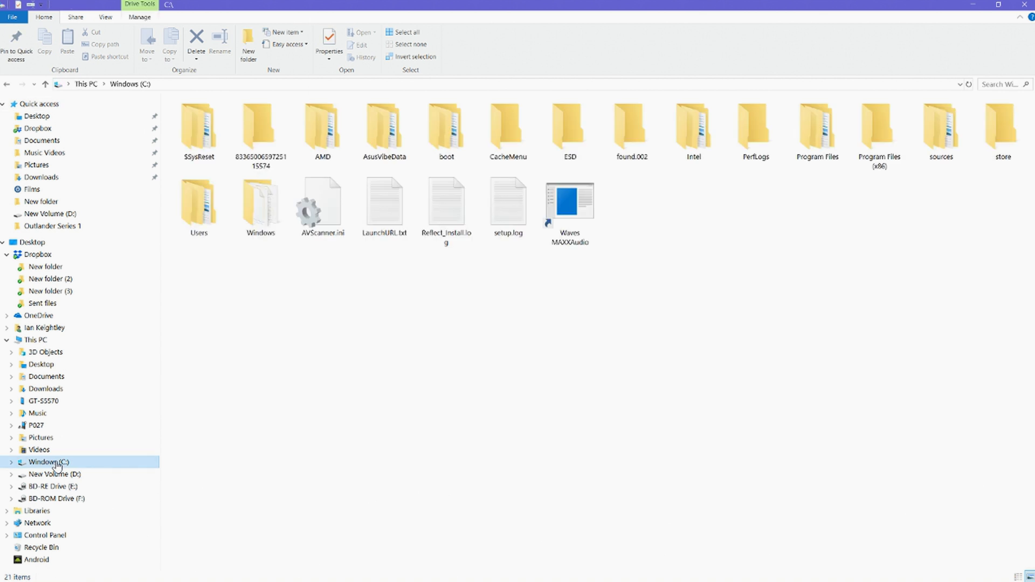
right_click(58, 464)
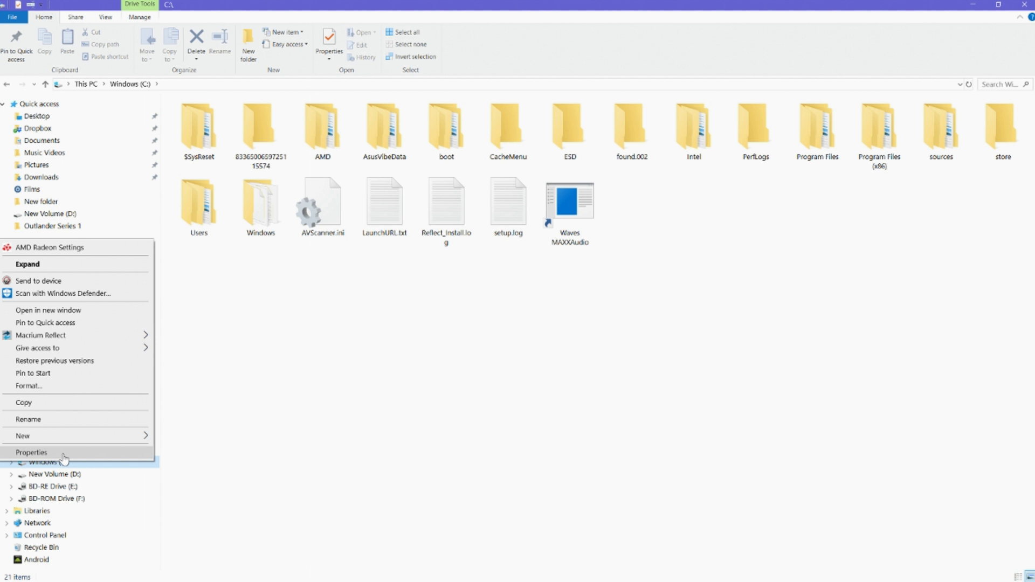
left_click(32, 453)
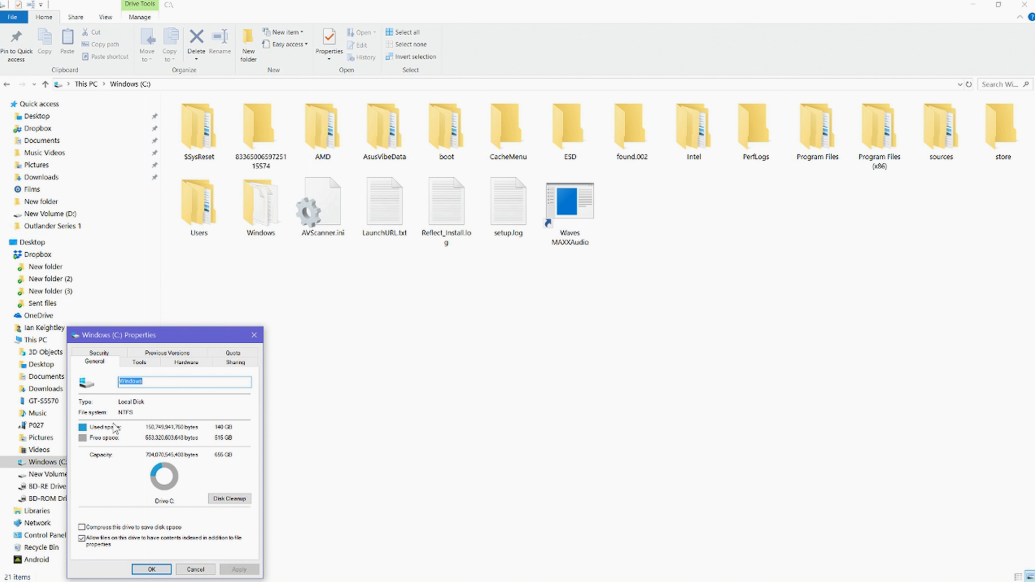
left_click(143, 371)
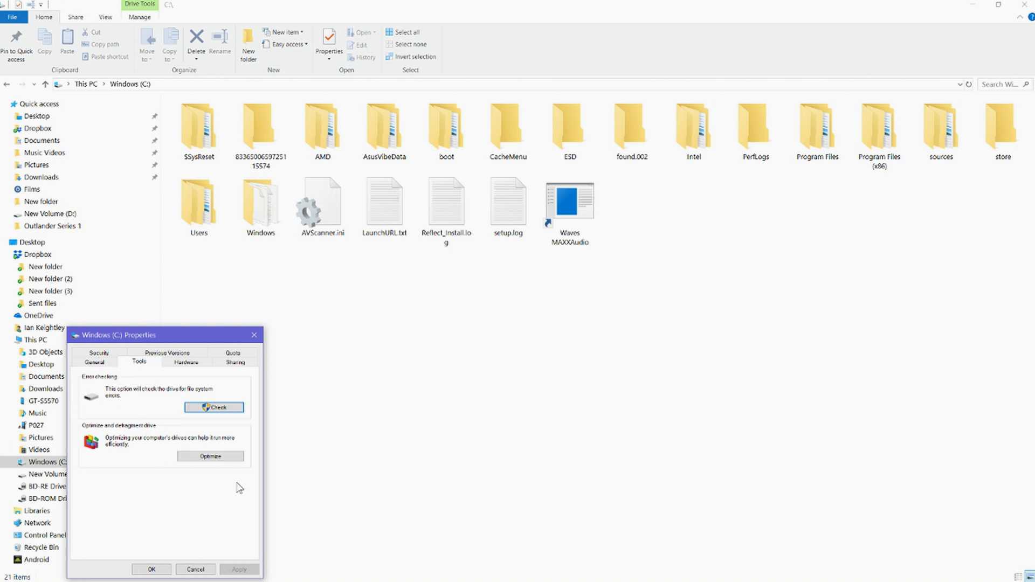
left_click(222, 460)
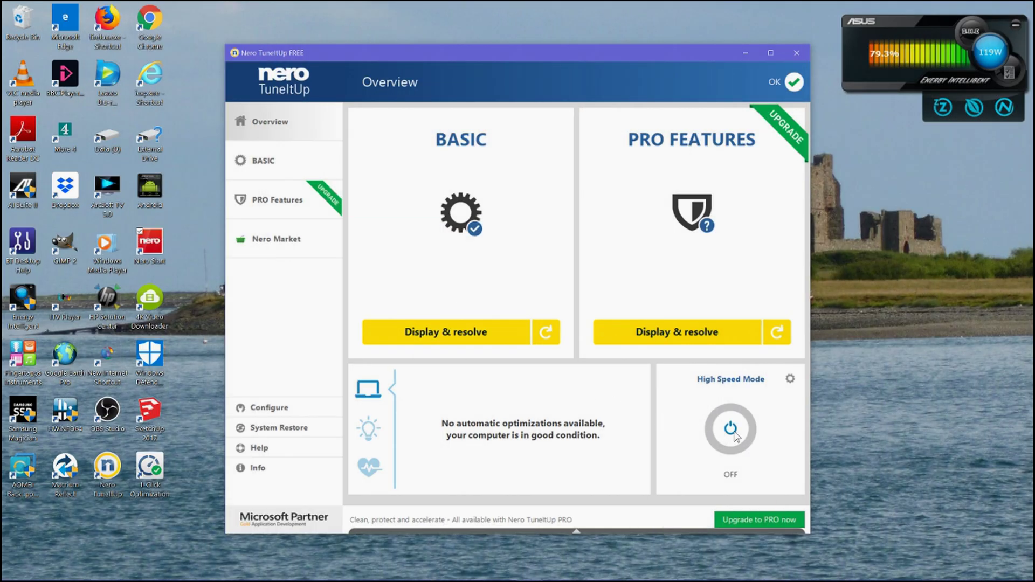
Turn on High Speed Mode, freeing 24.7 MB RAM, and dismiss its summary
left_click(732, 431)
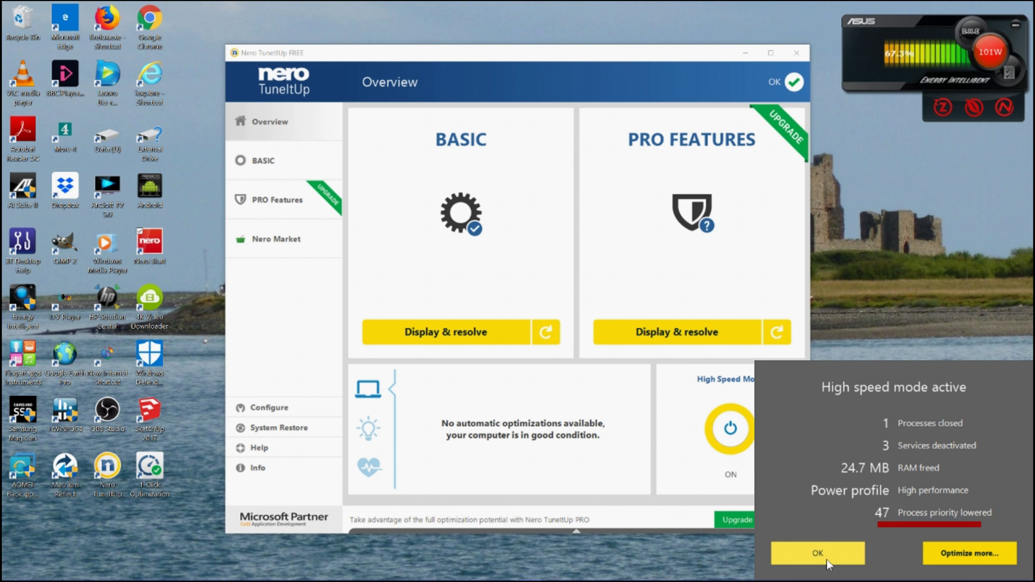
left_click(826, 559)
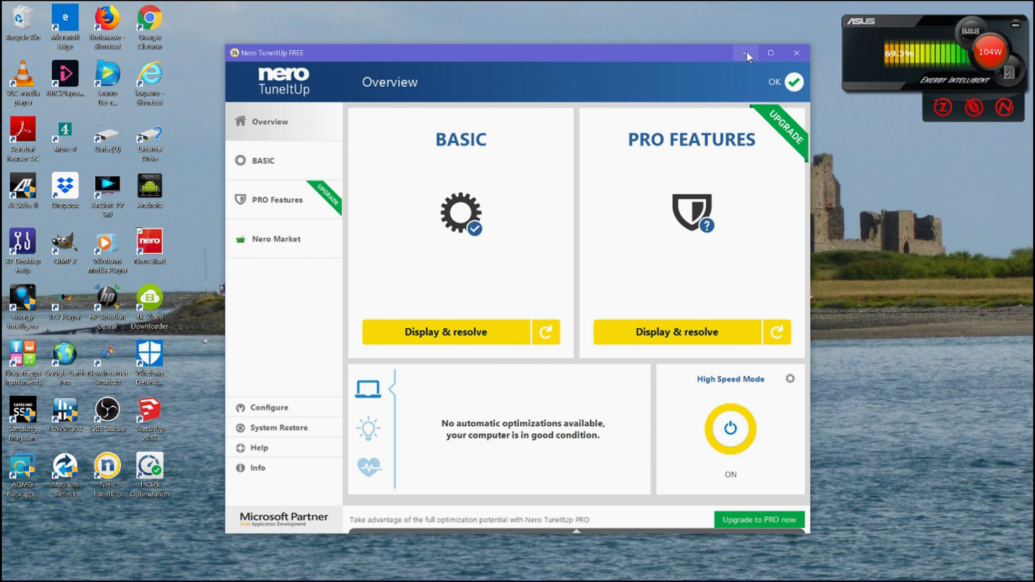
Close TuneItUp and the ASUS energy widget, then reopen the Nero Platinum 2019 launcher
left_click(797, 54)
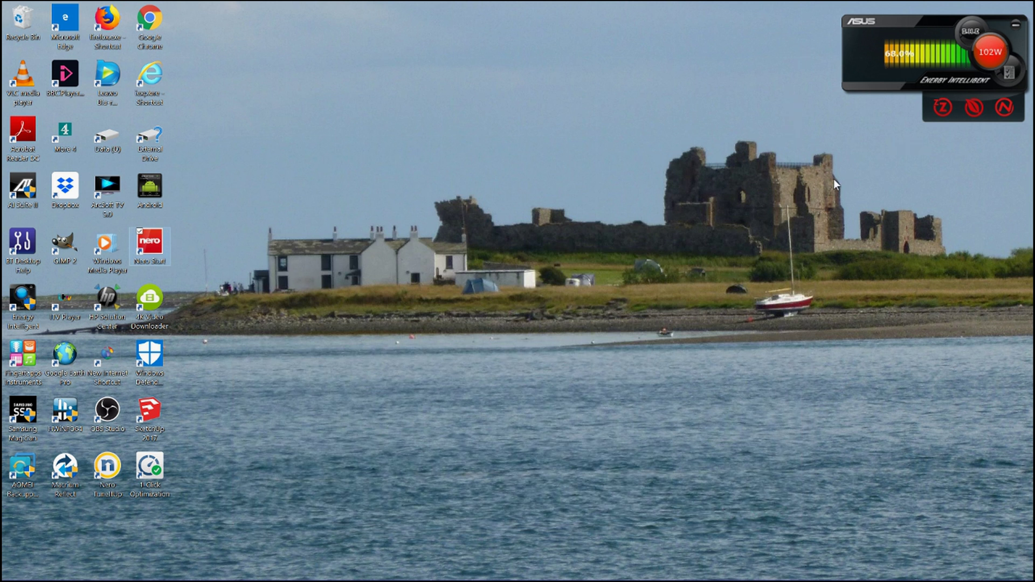
left_click(1016, 25)
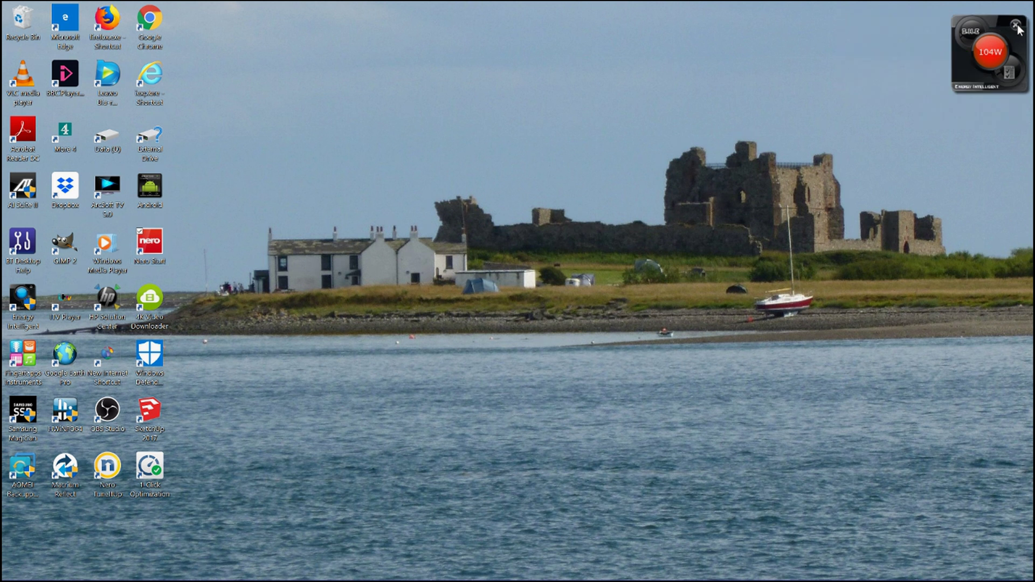
left_click(1016, 26)
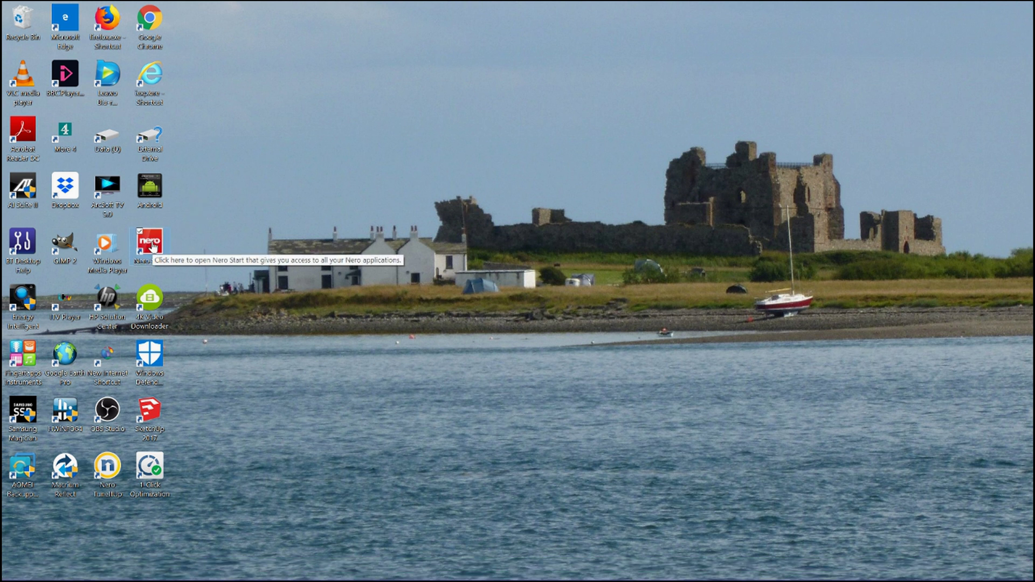
double_click(153, 245)
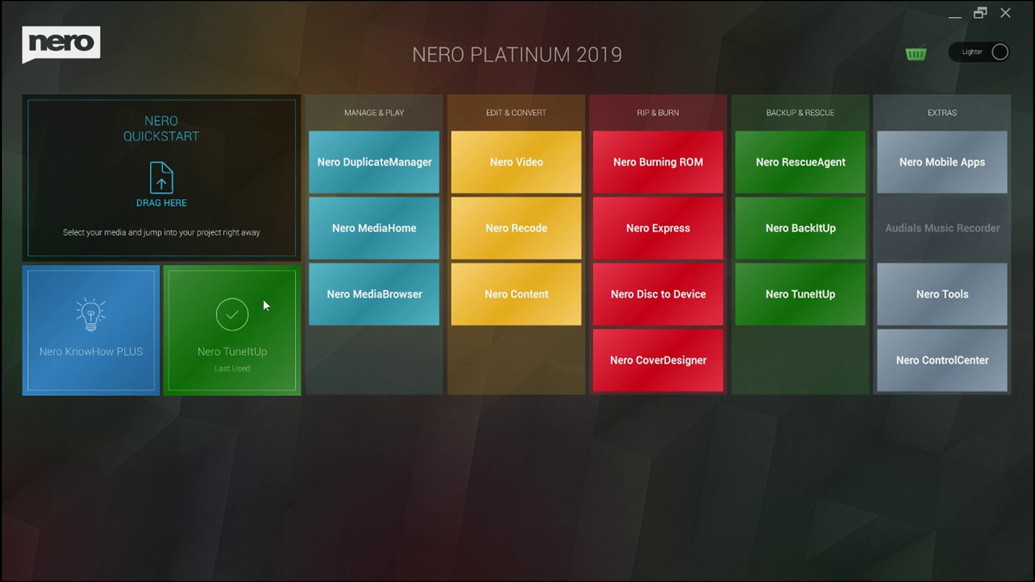
Start a Make Advanced Movie project and import S2760003.MP4 via Import File
mouse_move(517, 157)
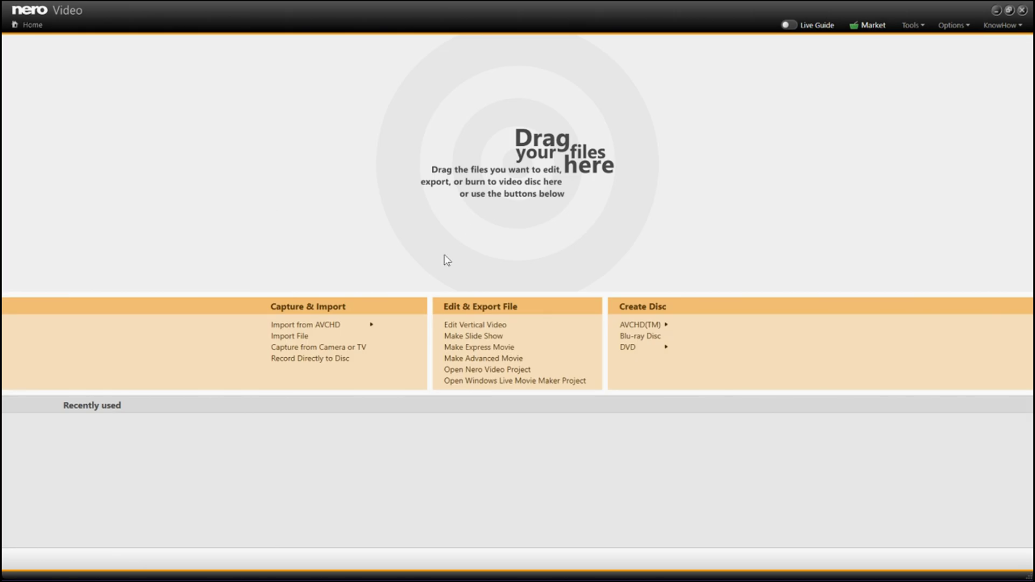
left_click(494, 359)
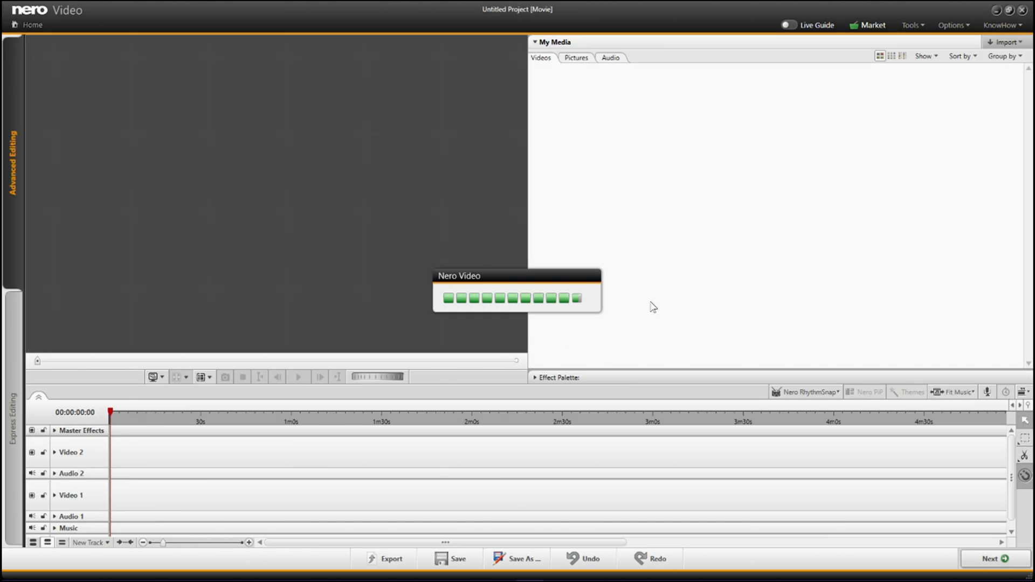
left_click(1020, 44)
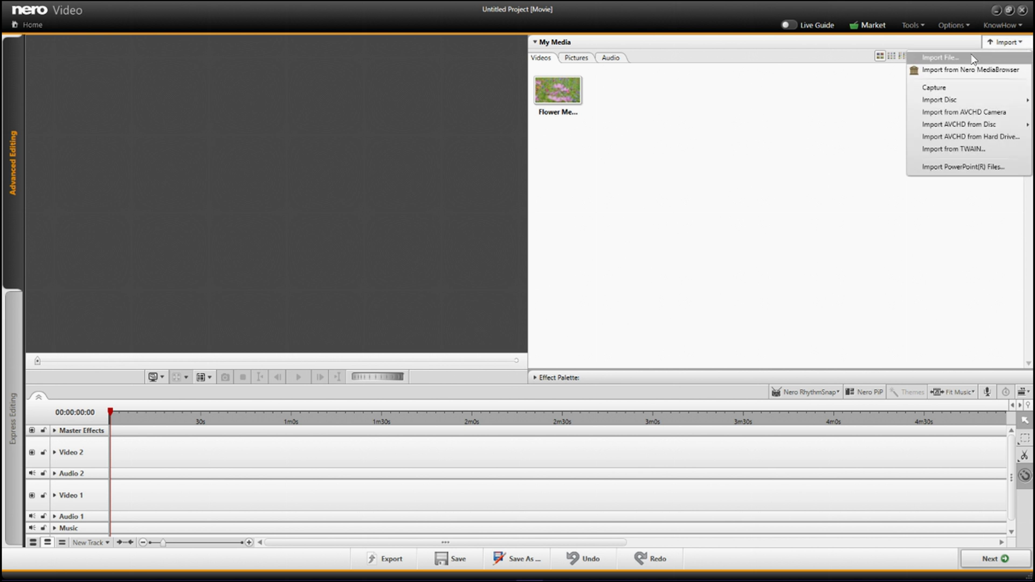
left_click(941, 57)
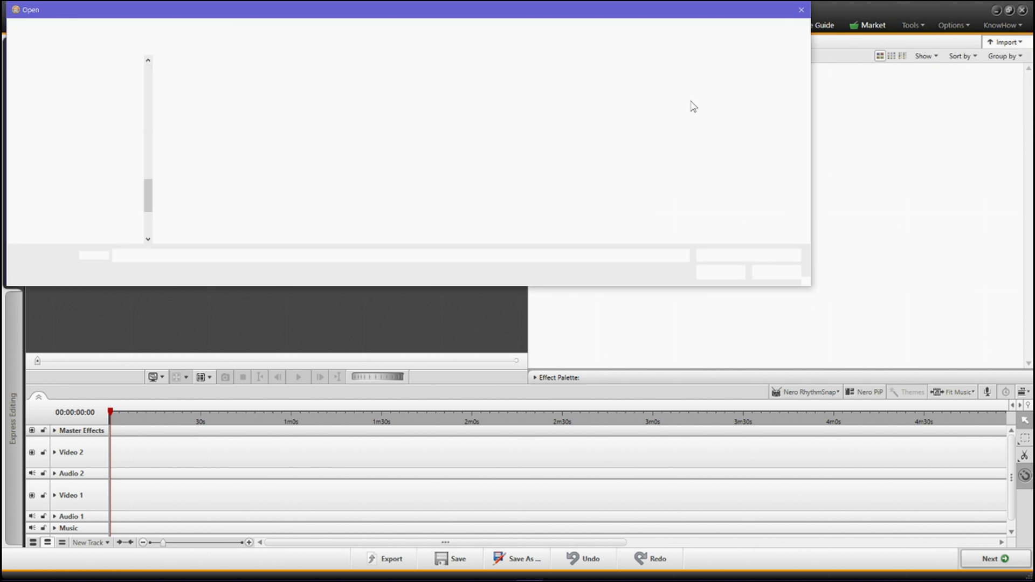
double_click(262, 78)
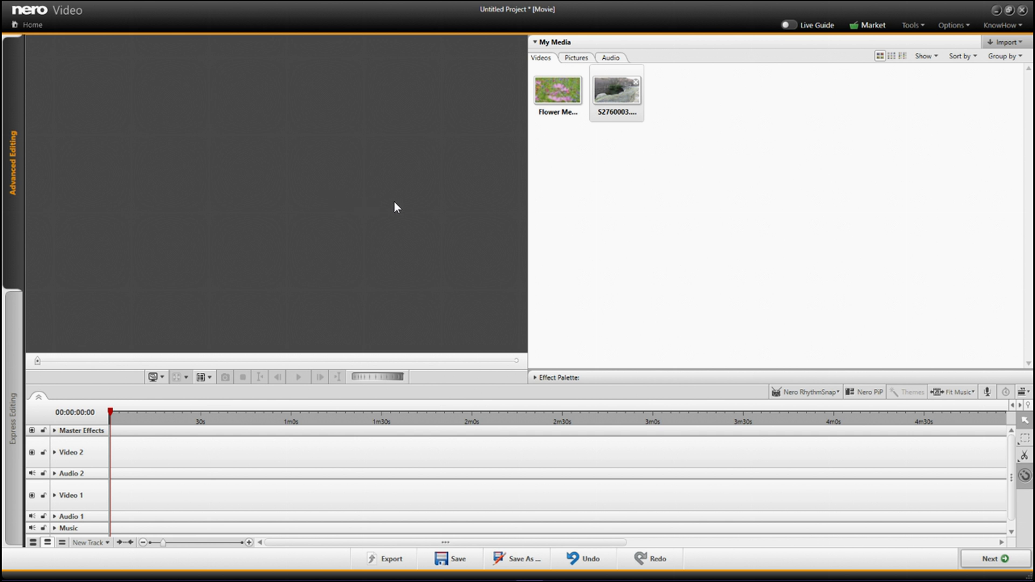
Drag S2760003 from My Media to the start of the Video 2 track
left_click_drag(616, 88, 100, 473)
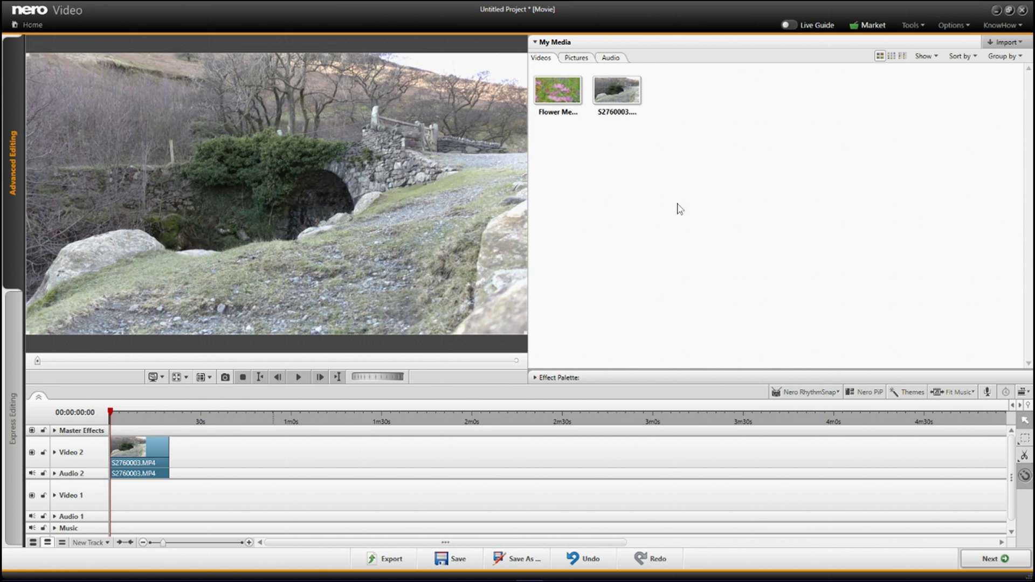
Confirm the Movie Options are Ultra HD (4K) 3840 x 2160, 25p, stereo audio
left_click(968, 26)
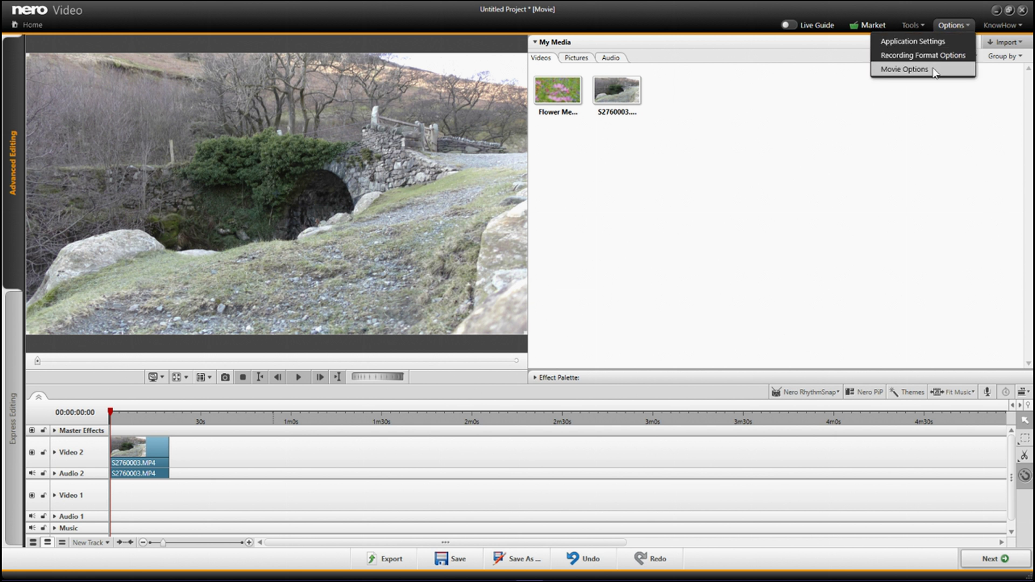
left_click(911, 69)
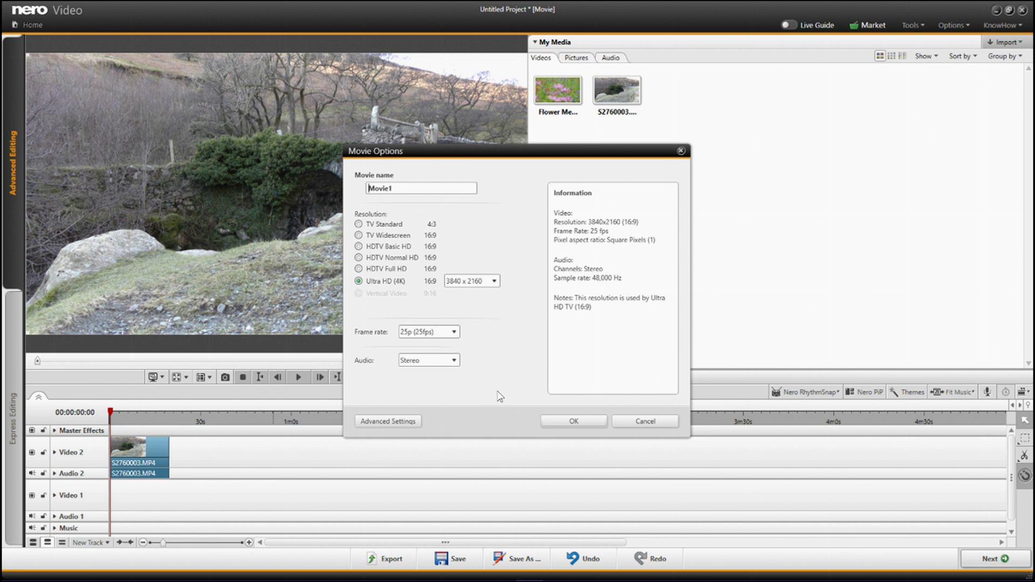
left_click(573, 422)
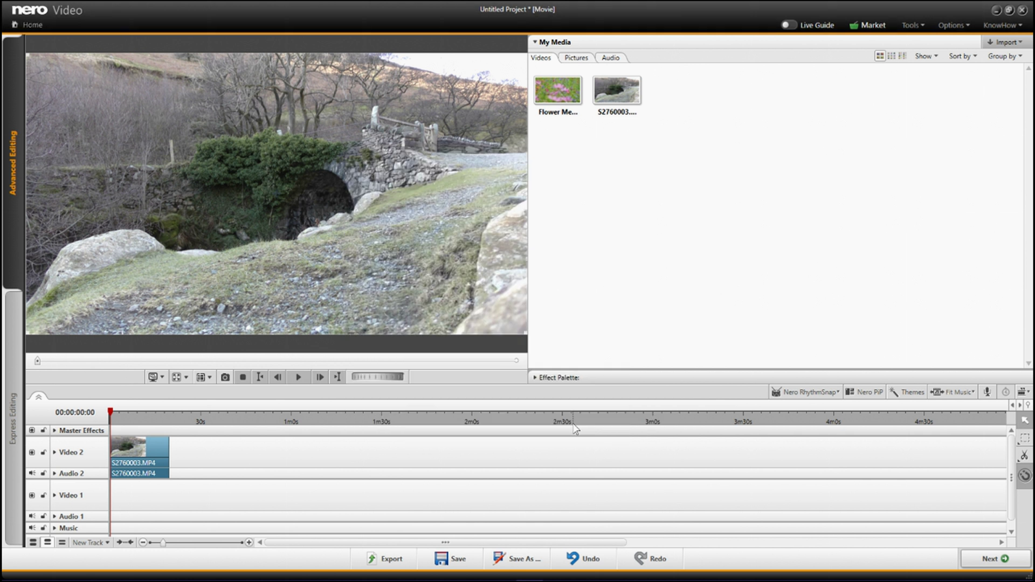
left_click(964, 25)
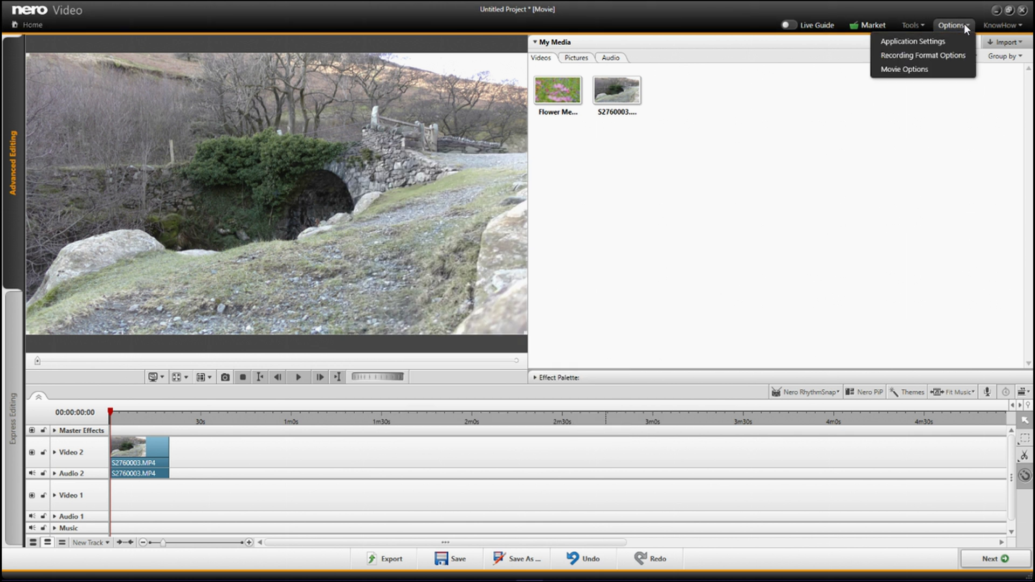
left_click(965, 25)
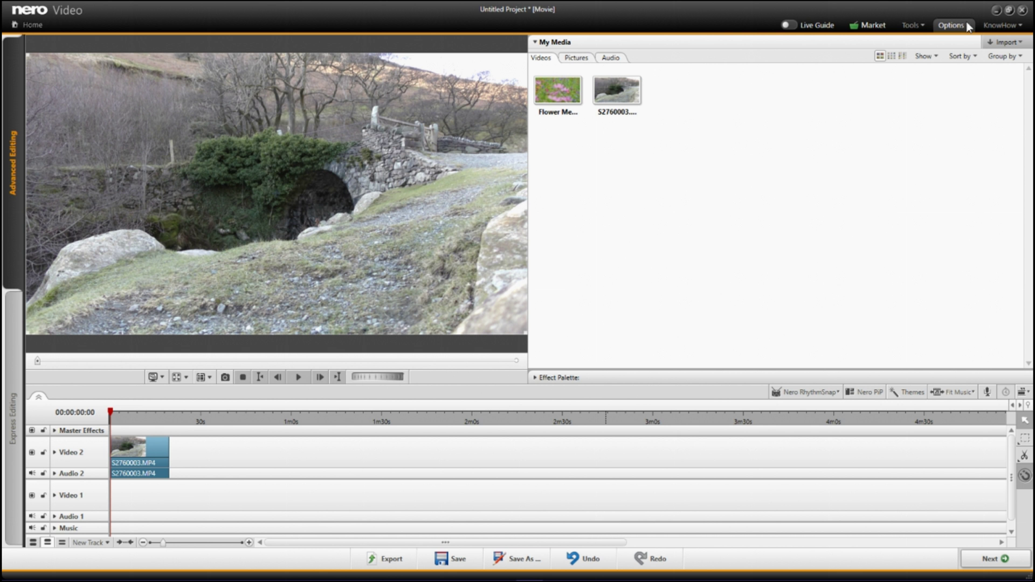
left_click(966, 21)
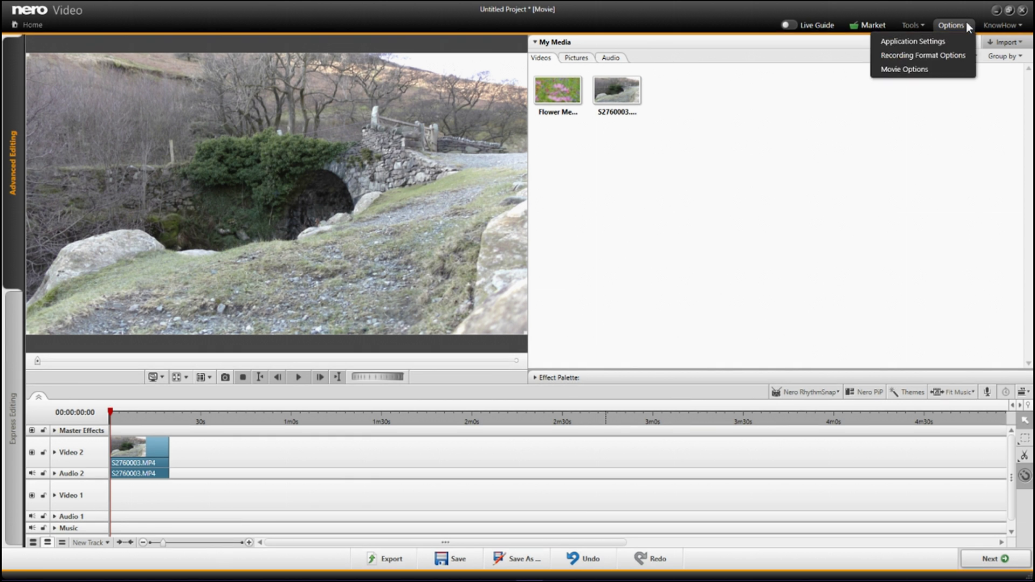
left_click(935, 39)
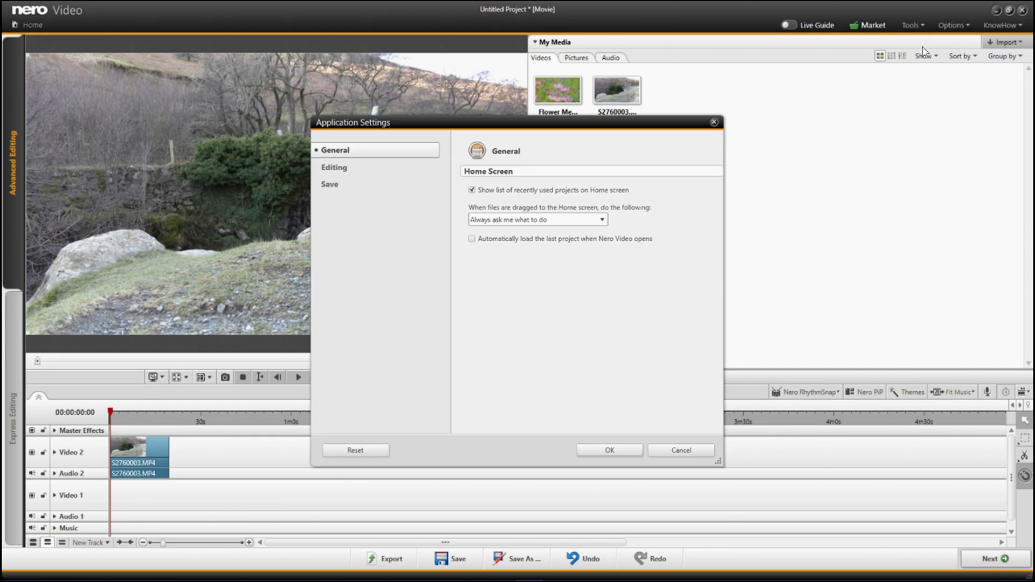
left_click(345, 171)
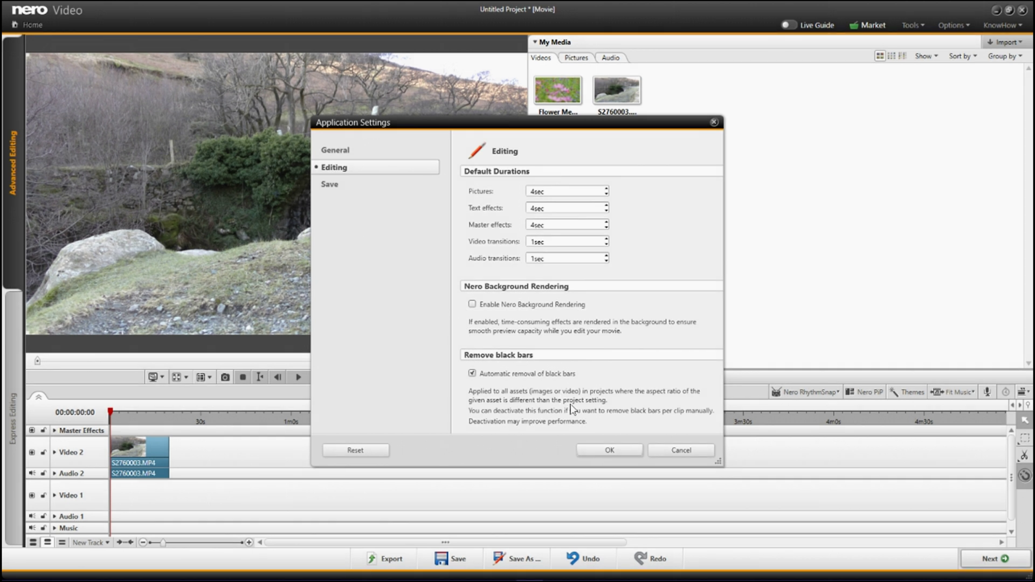
left_click(612, 451)
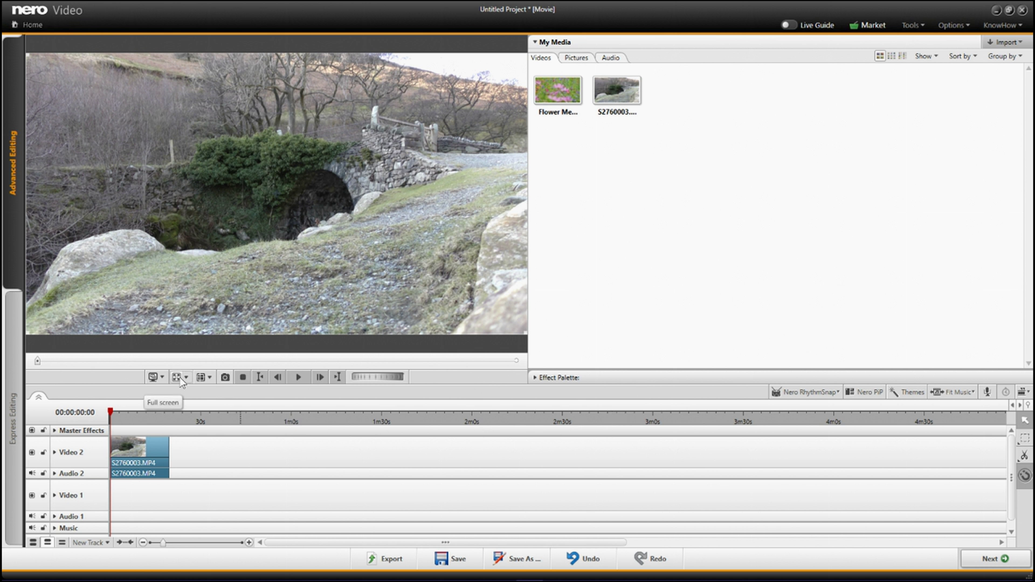
Move the preview playback slider from the middle setting to full Quality
left_click(161, 378)
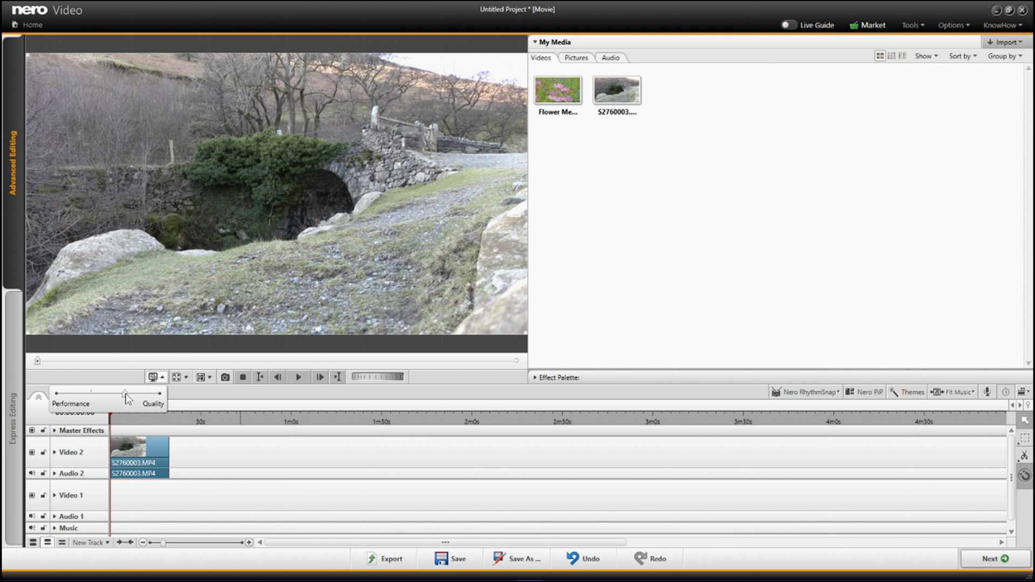
left_click_drag(125, 394, 164, 397)
left_click(162, 377)
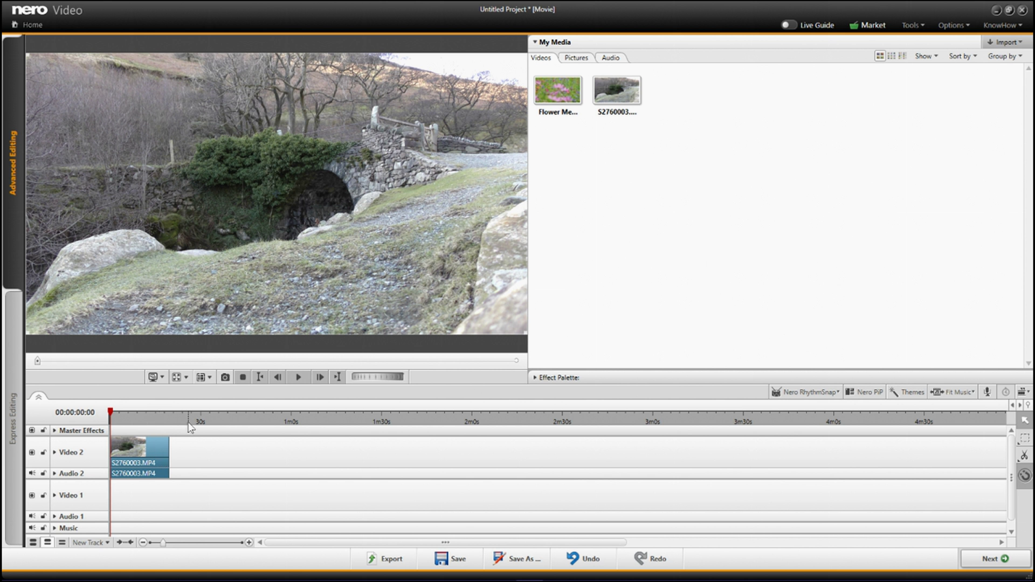
Apply Video Stabilizer from My Favorites to clip S2760003 (25% compensation, 120% zoom) and preview it
left_click(535, 379)
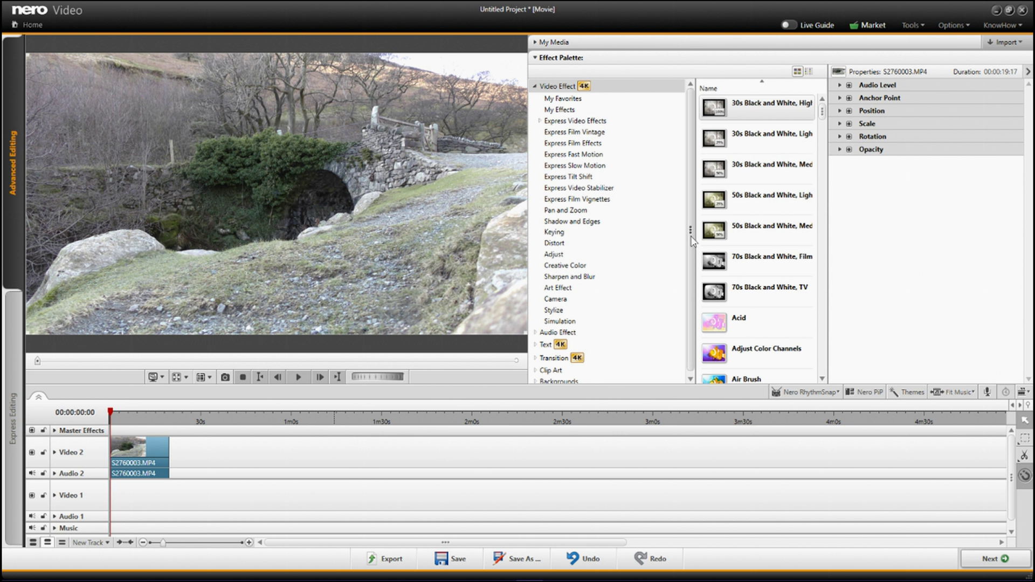
scroll(694, 242, "down", 1)
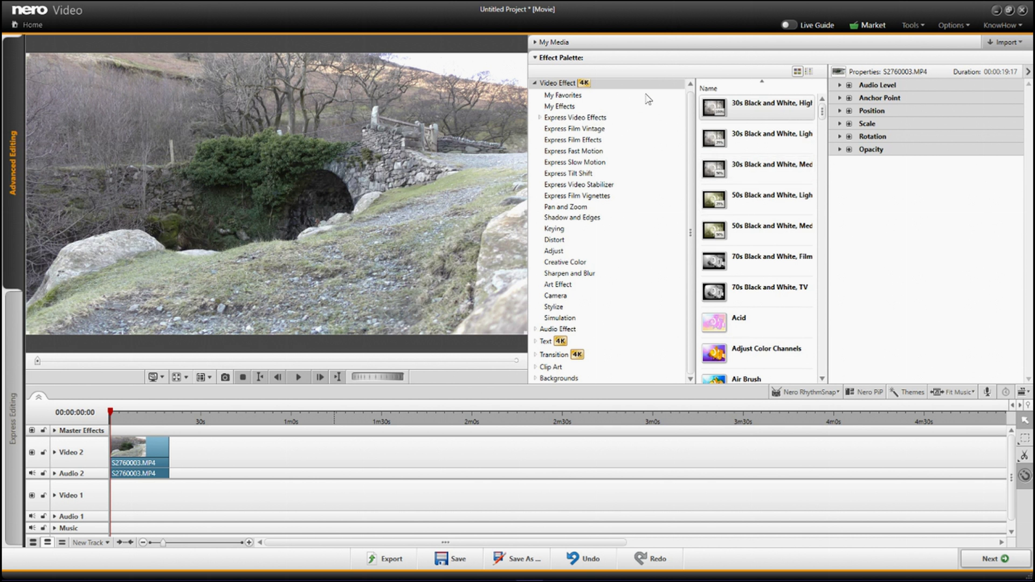
scroll(694, 105, "up", 1)
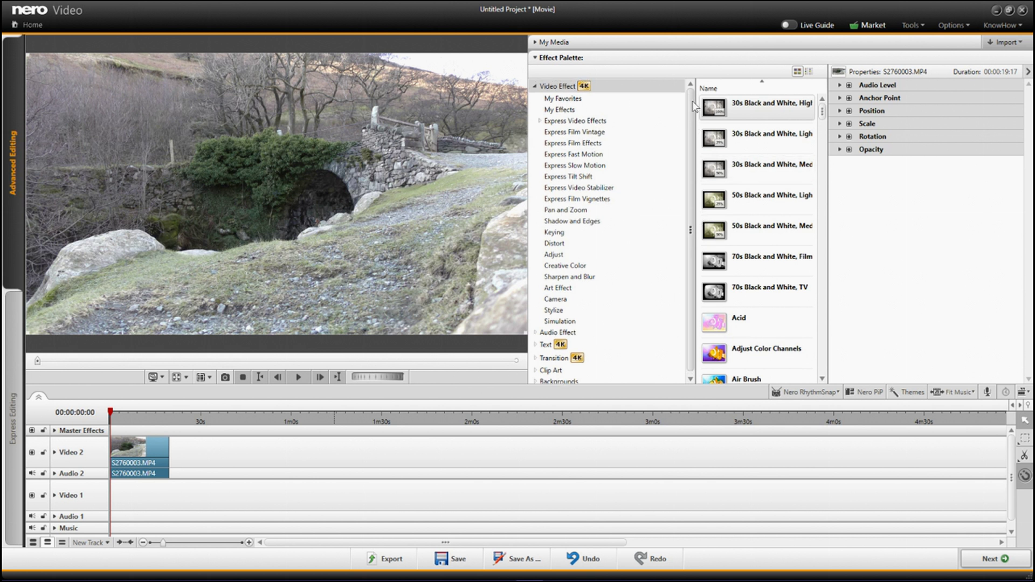
left_click(556, 100)
left_click_drag(741, 105, 139, 453)
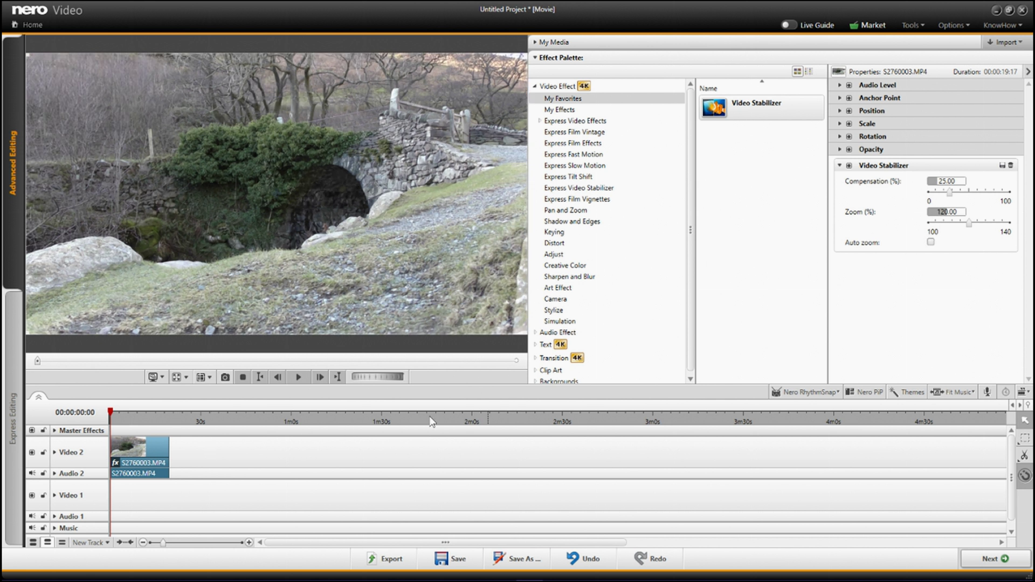
left_click(299, 377)
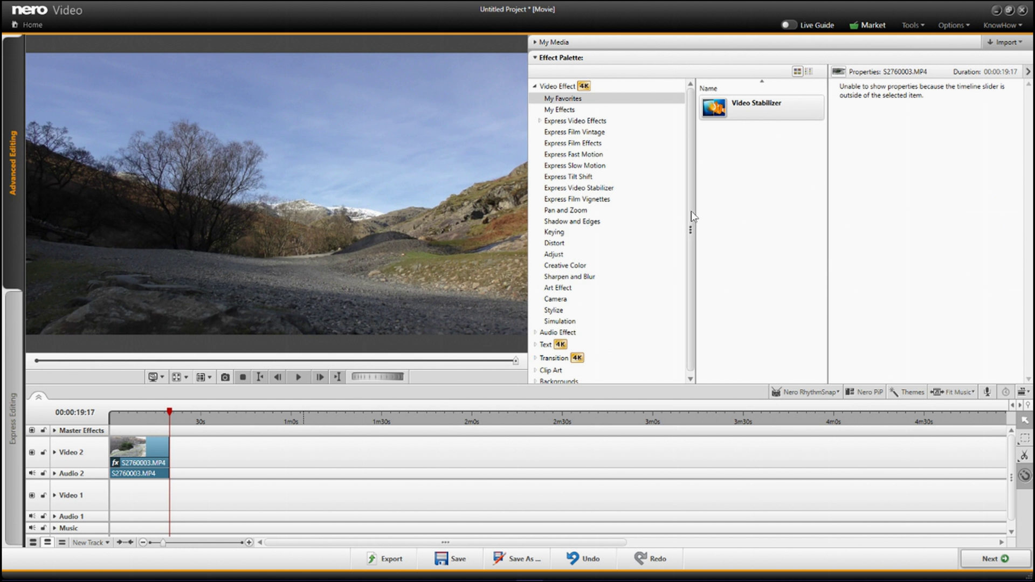
Add Slow & Fast Motion to S2760003, removing its linked audio, at 0.50x speed
left_click(563, 299)
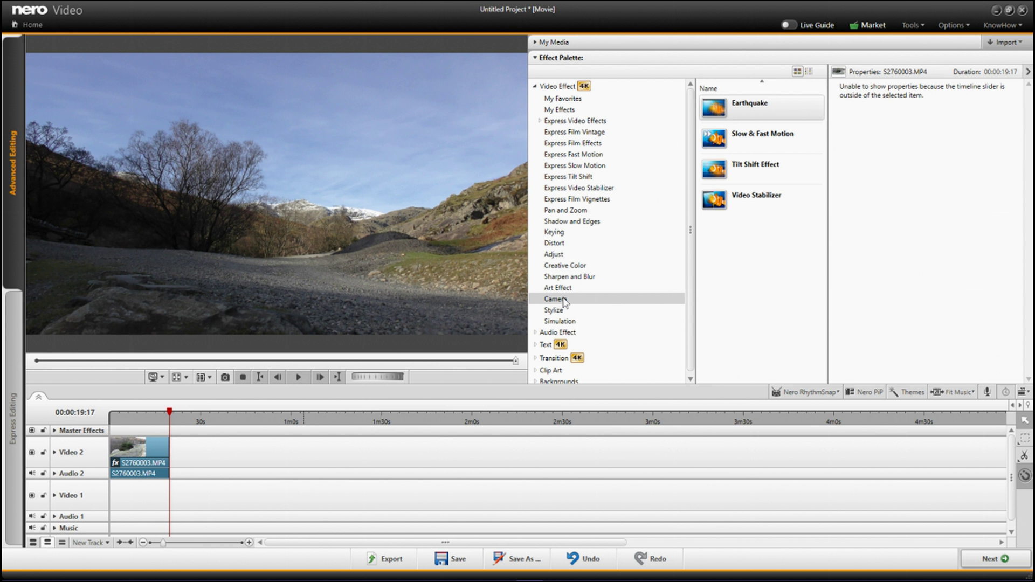
left_click(782, 140)
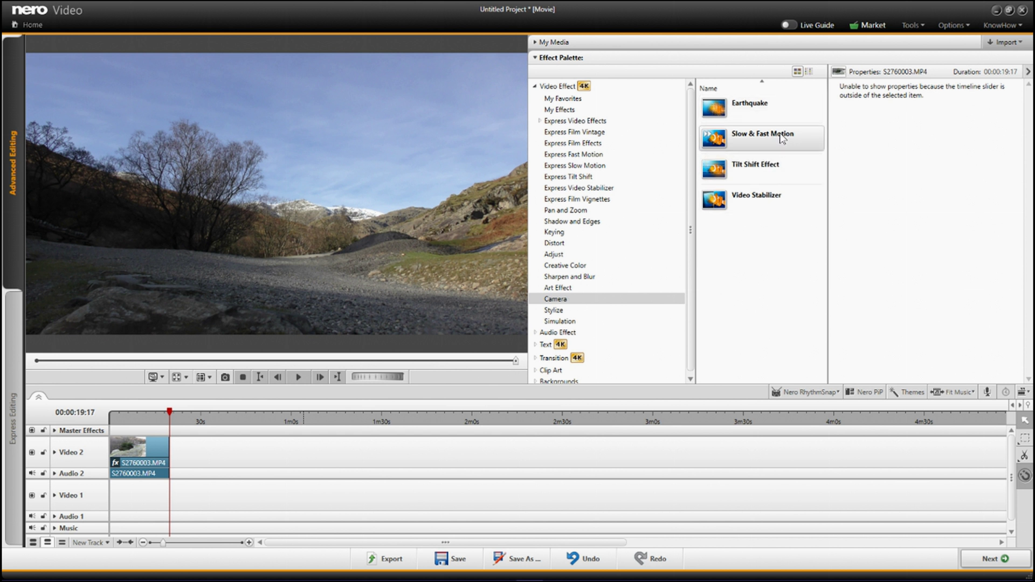
left_click_drag(782, 139, 150, 452)
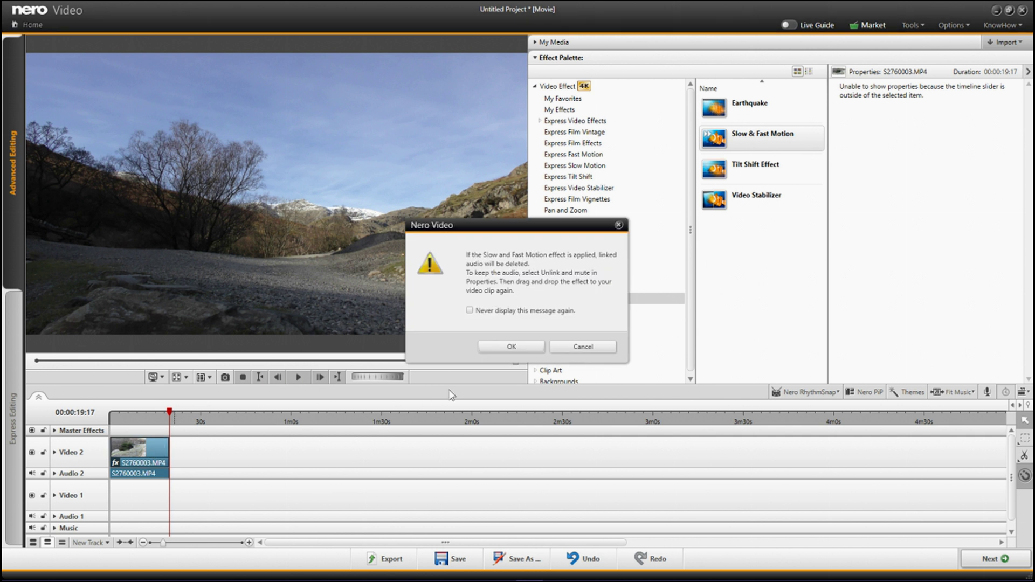
left_click(498, 347)
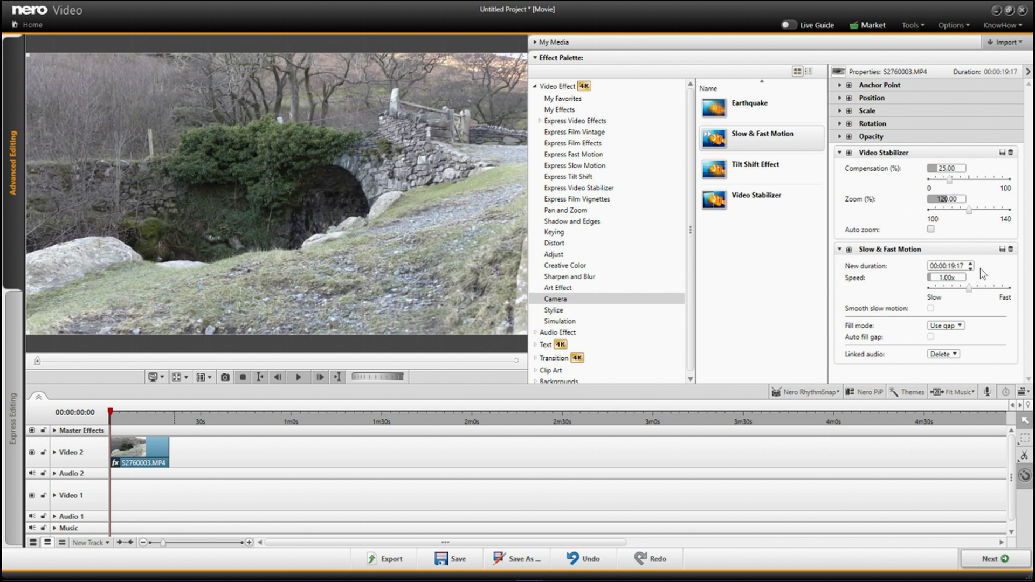
left_click_drag(968, 289, 956, 294)
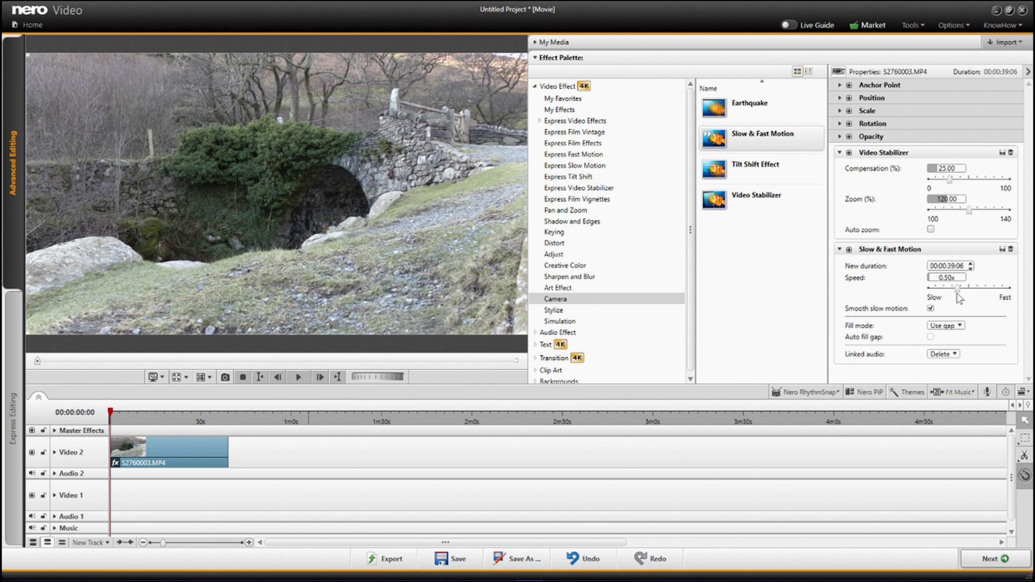
Preview the slowed clip, then raise its speed to 0.65x for a 00:00:30:04 duration
left_click(299, 378)
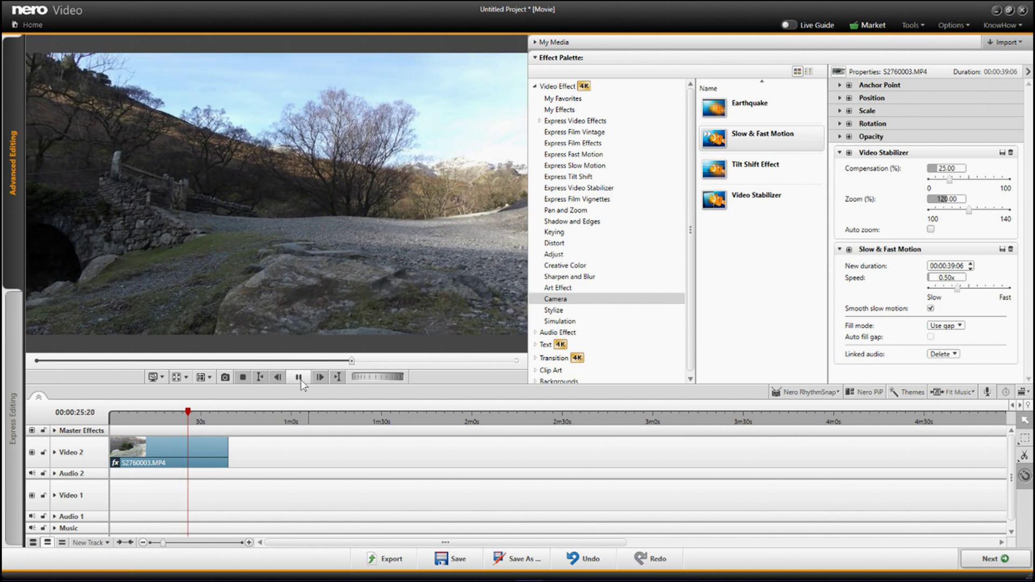
left_click(299, 377)
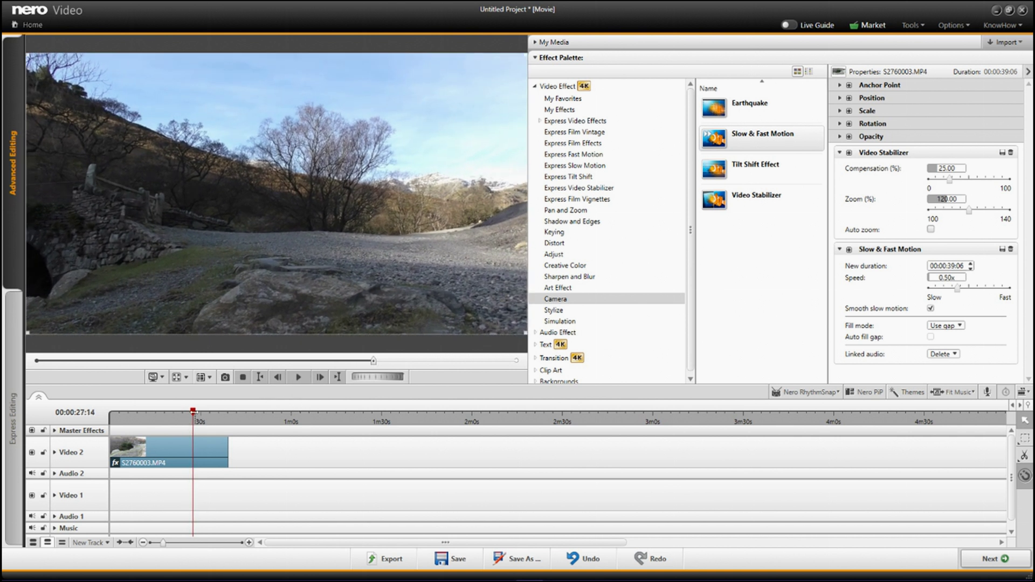
left_click_drag(193, 411, 199, 412)
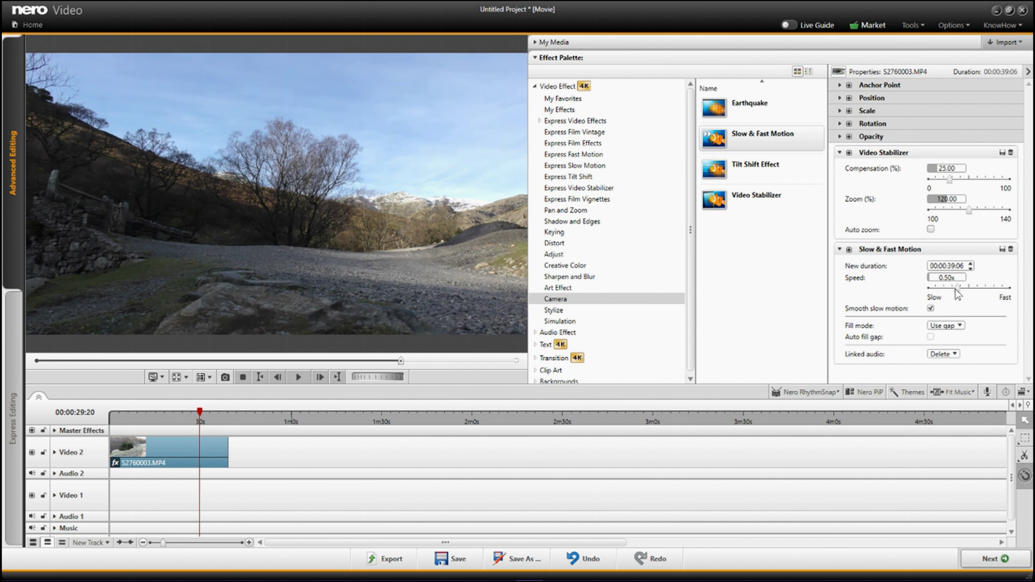
left_click_drag(956, 290, 960, 296)
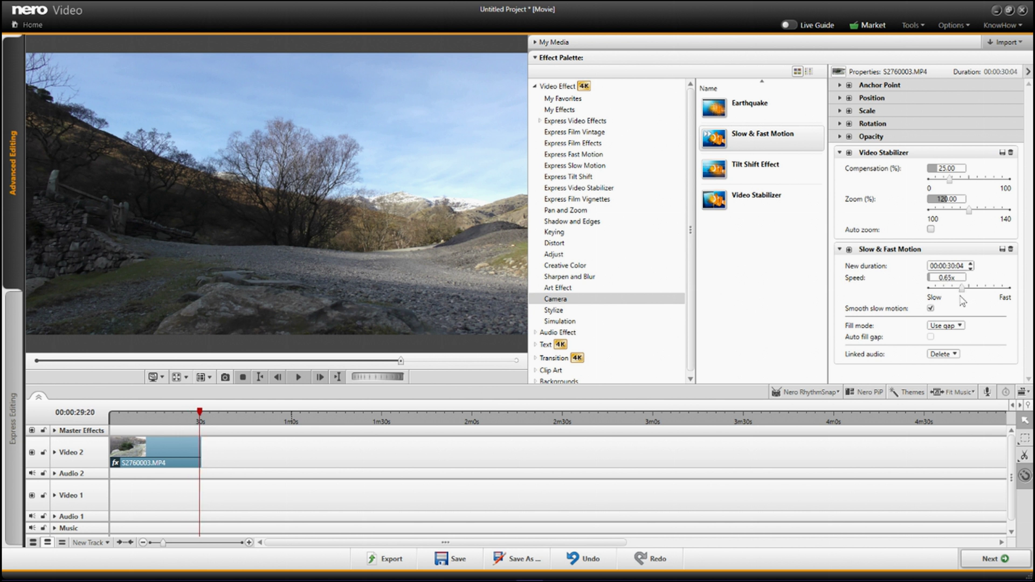
left_click_drag(962, 300, 962, 300)
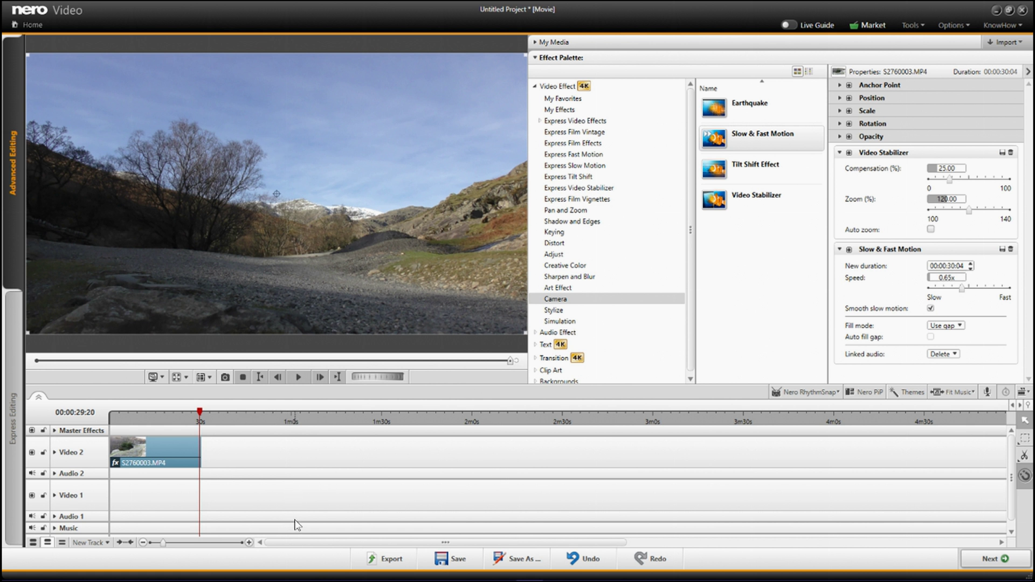
Start Export without saving the project and name the AVC 4K output D:\Testmp4.mp4
left_click(397, 563)
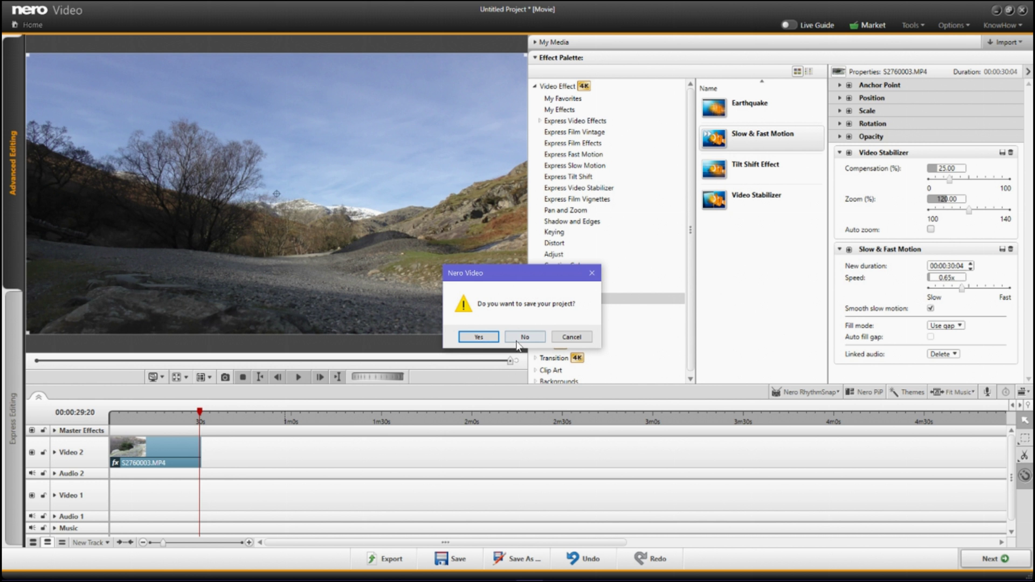
left_click(523, 337)
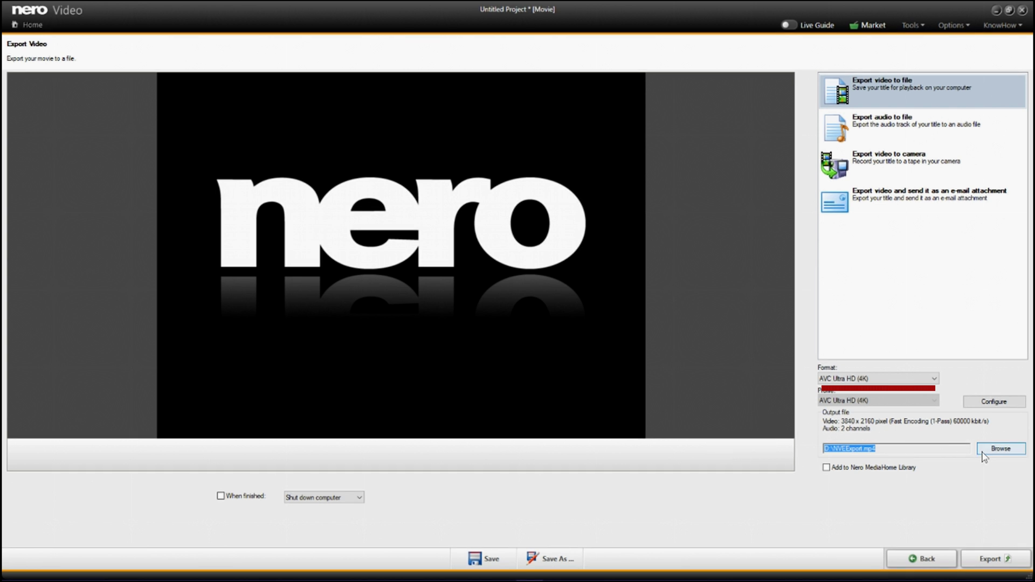
left_click(998, 452)
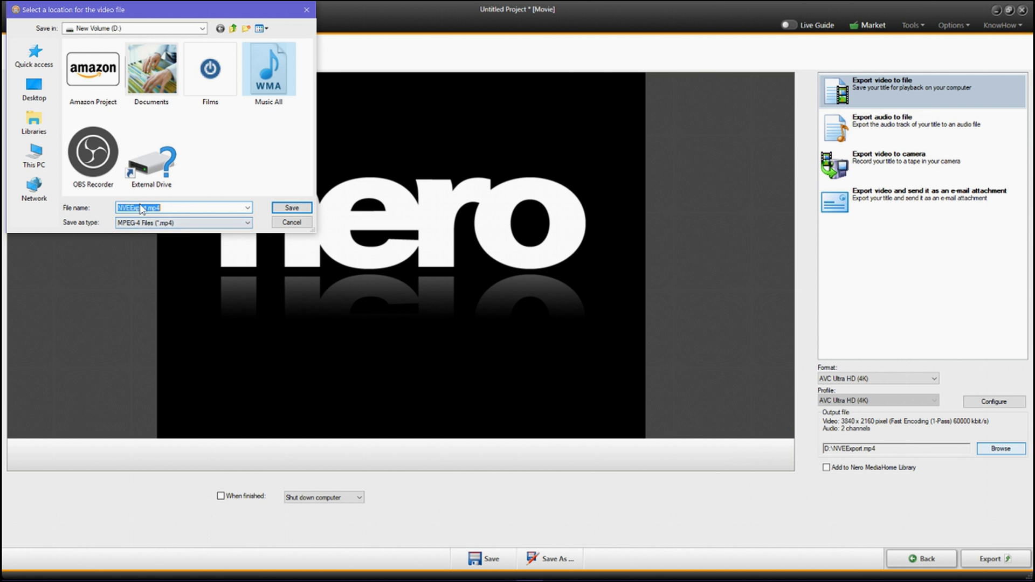
left_click_drag(147, 207, 83, 214)
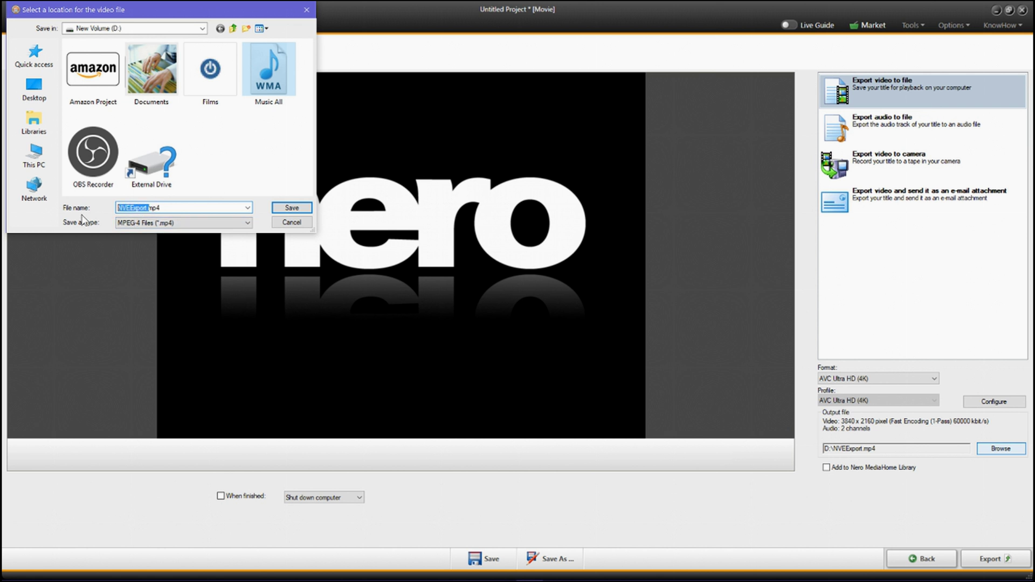
type("Test")
left_click(290, 209)
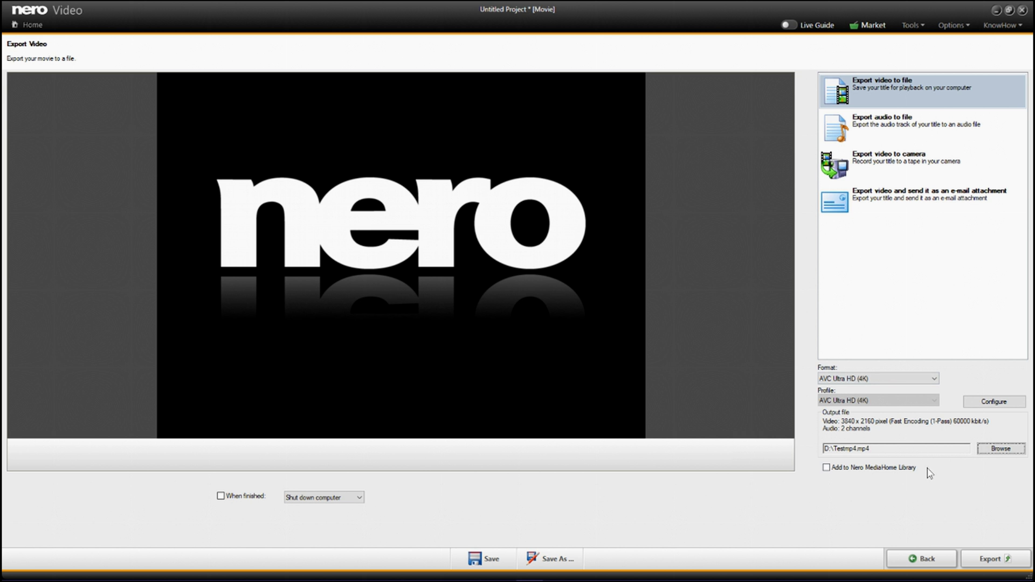
Encode the 4K movie to Testmp4.mp4 and acknowledge the successful export message
left_click(1003, 561)
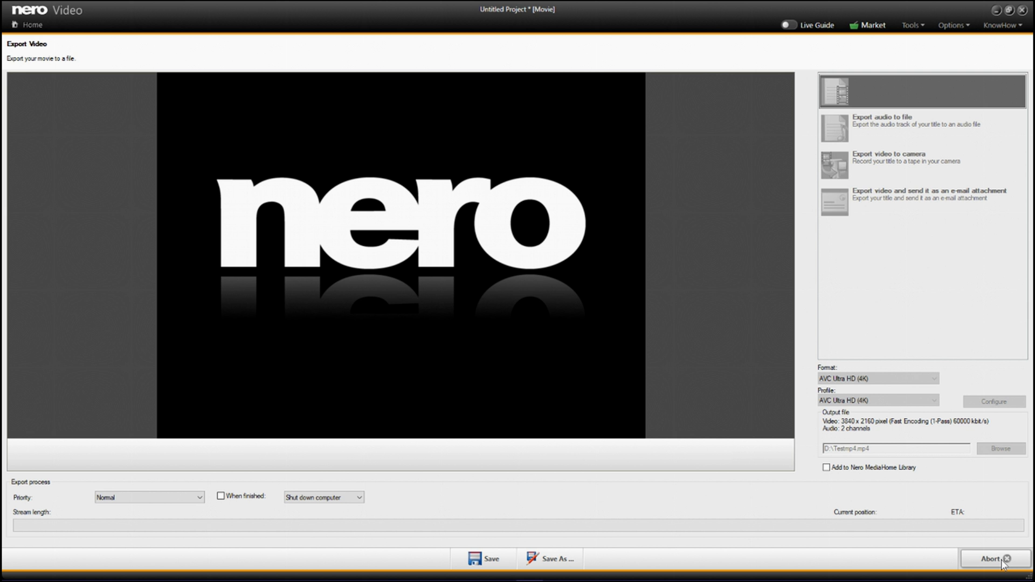
mouse_move(1002, 580)
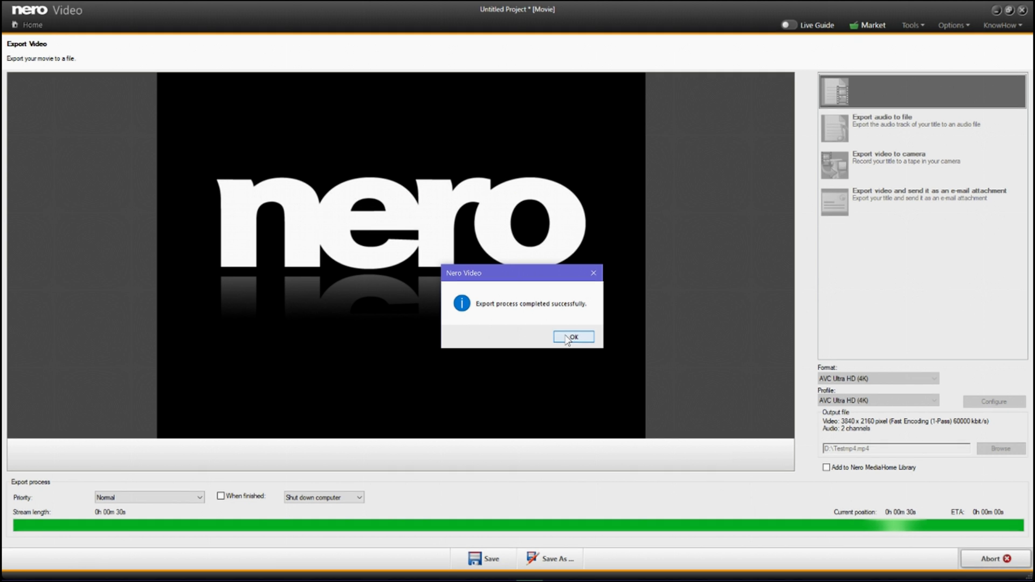
left_click(567, 338)
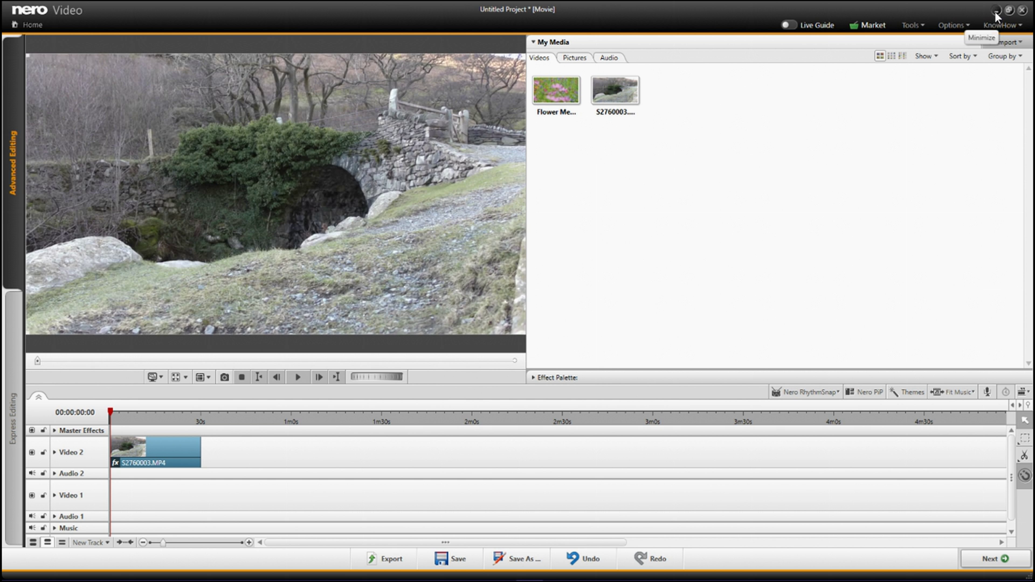
Minimize Nero Video and browse File Explorer to New Volume (D:) to play Testmp4.mp4
left_click(994, 10)
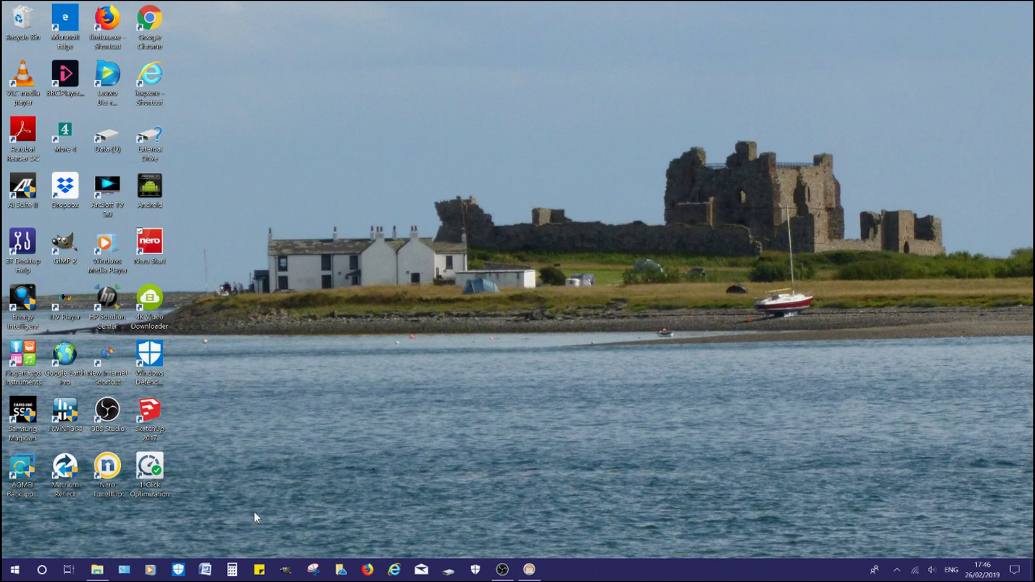
left_click(96, 572)
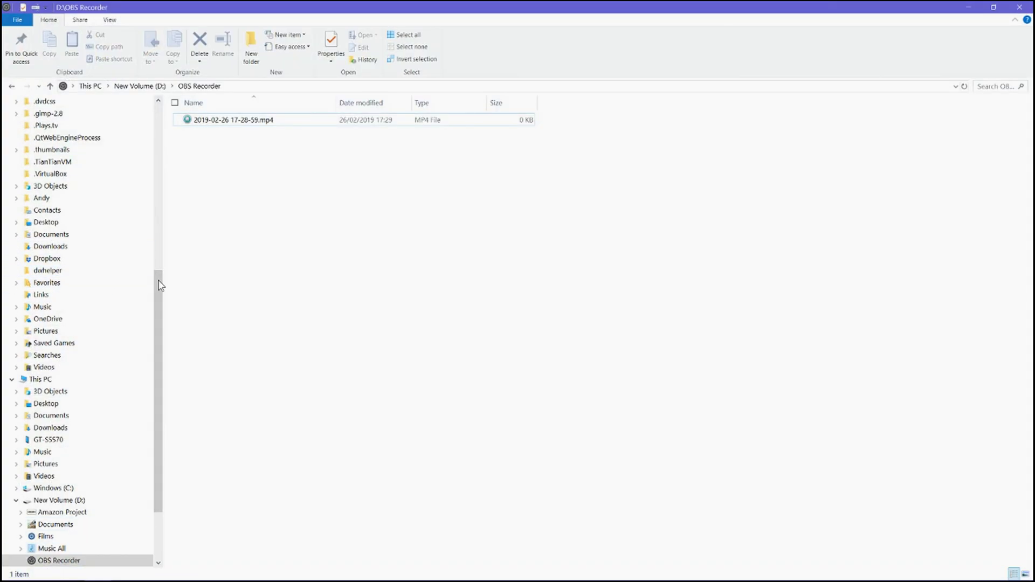
left_click_drag(157, 282, 158, 115)
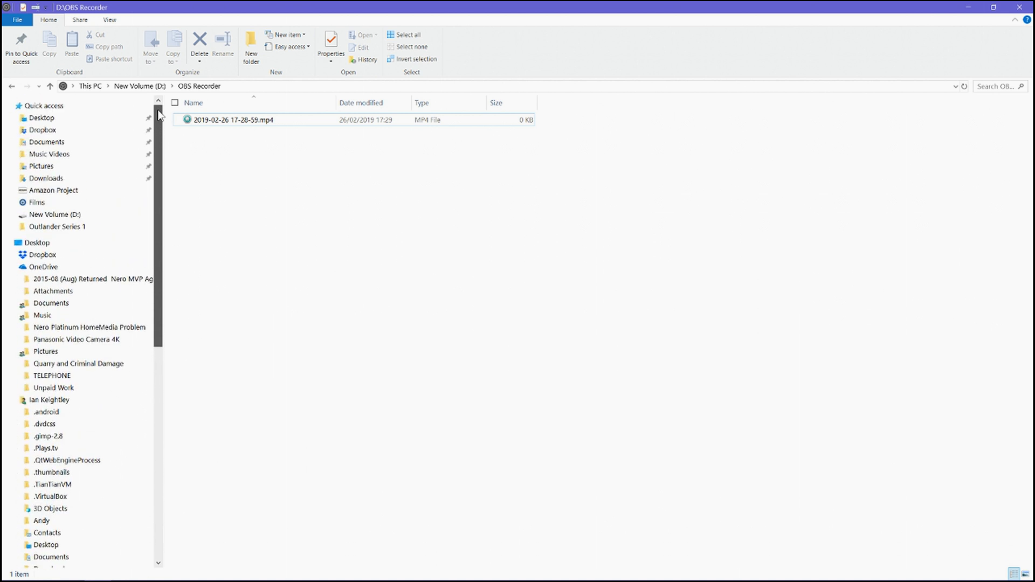
left_click(96, 214)
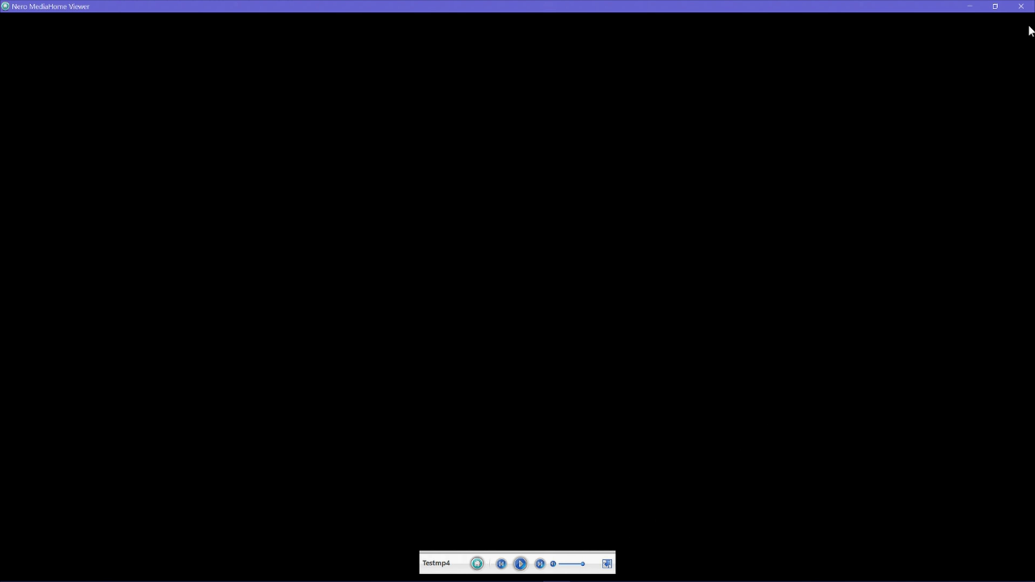
Close the viewer and Explorer, run HWiNFO64 Summary-only, and dismiss its update notice
left_click(1021, 6)
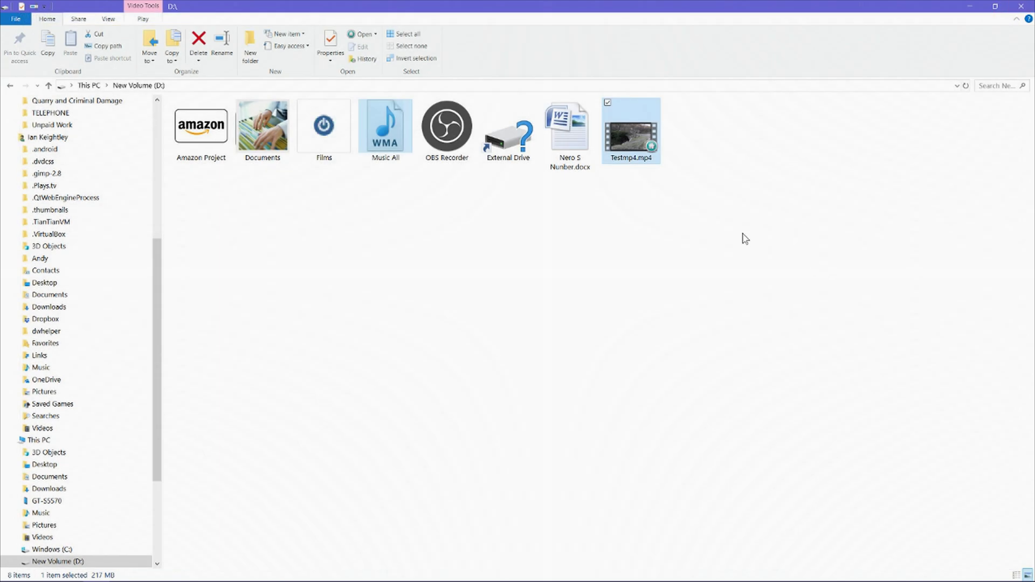
left_click(1024, 7)
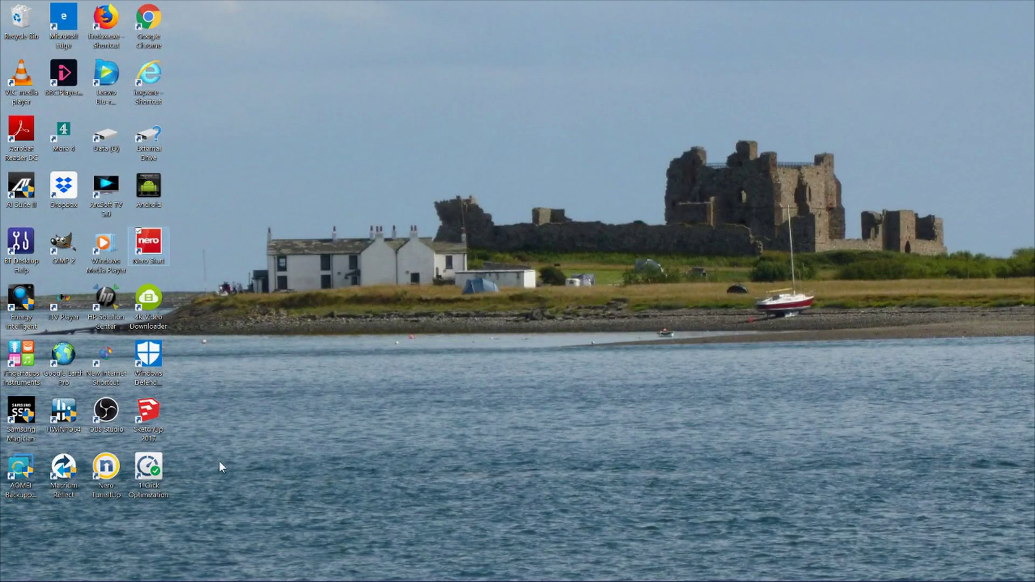
left_click(61, 415)
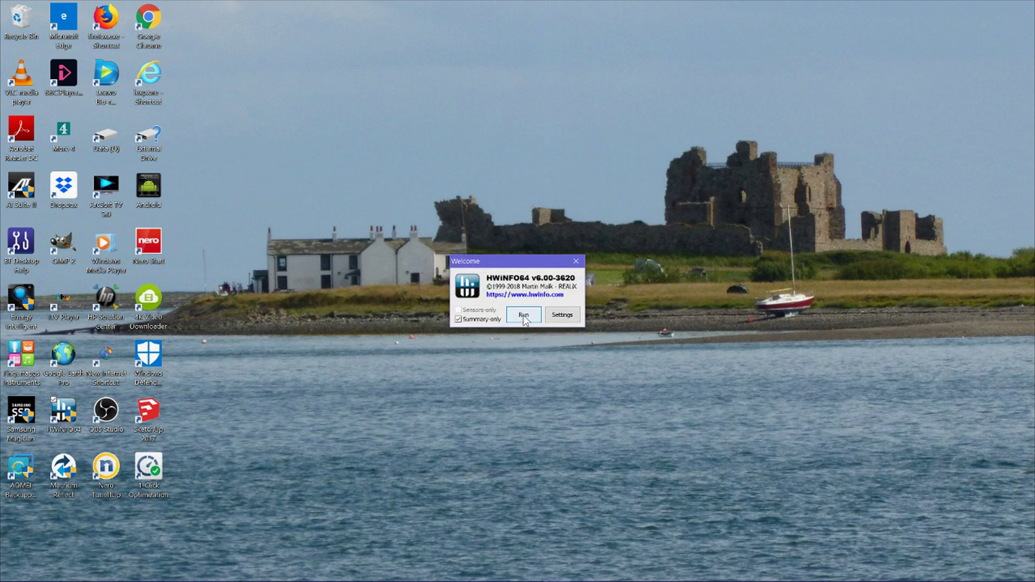
left_click(523, 316)
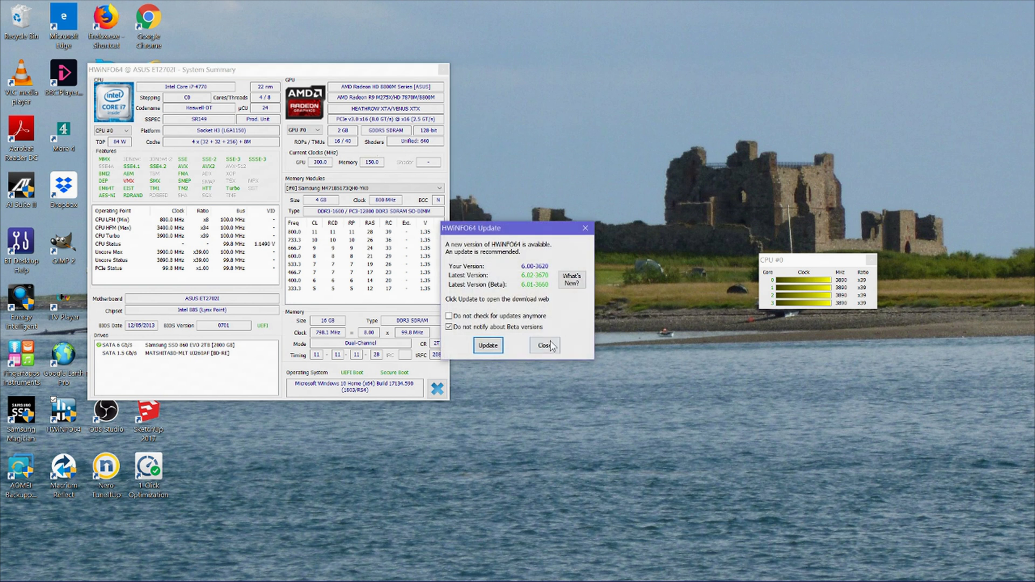
left_click(585, 226)
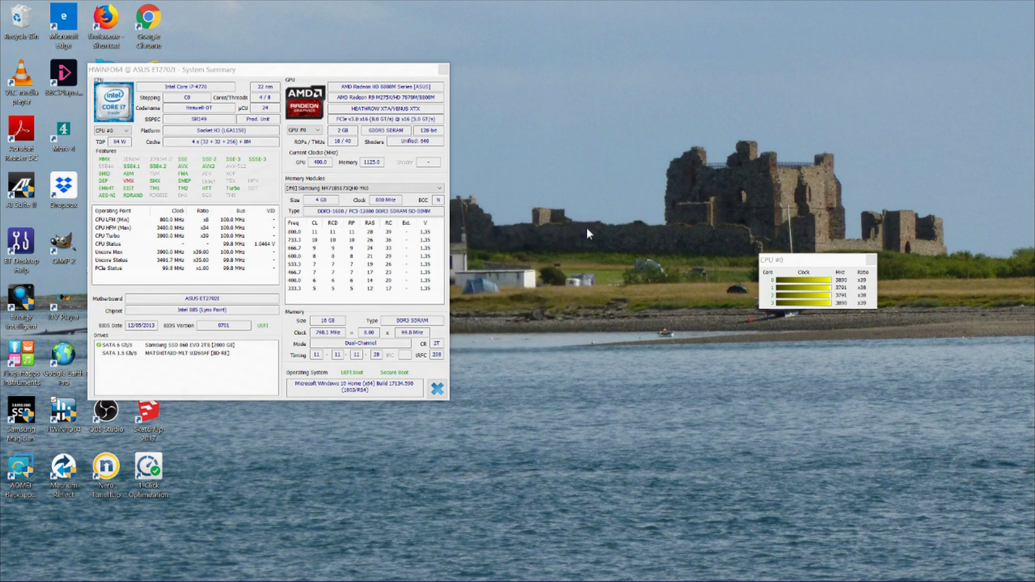